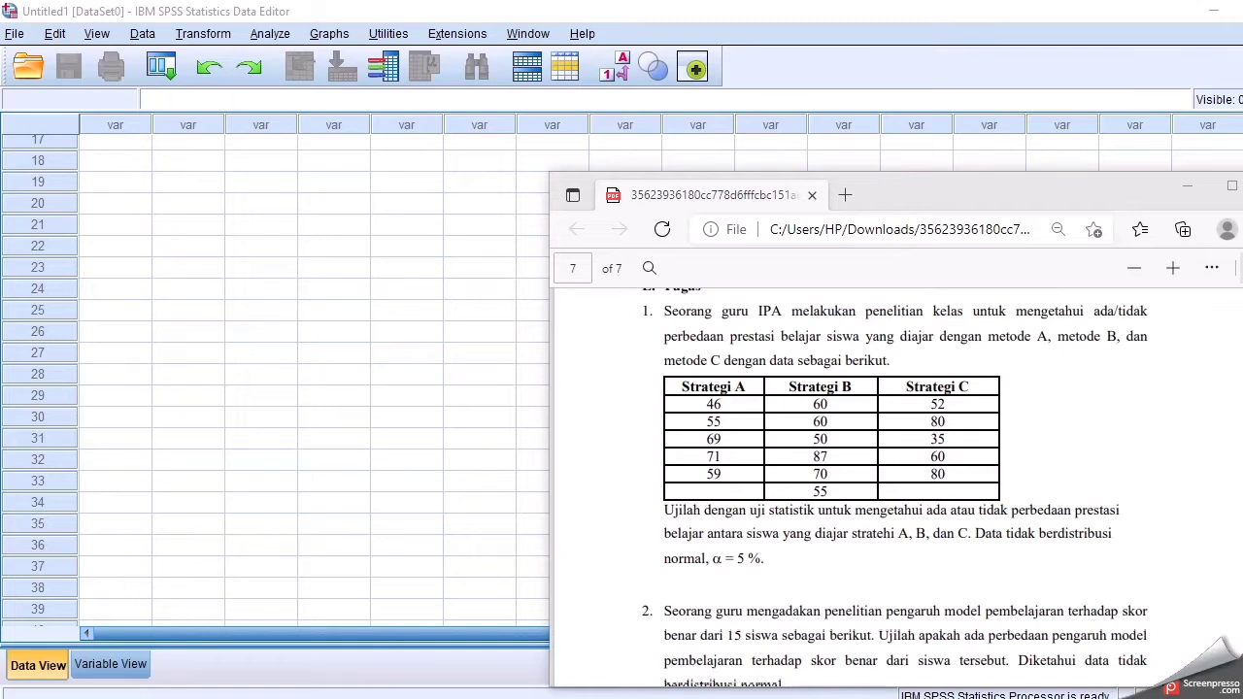
# Read the two exercises in the PDF, including the Strategi A/B/C scores and the Pretest/Posttest table
pyautogui.scroll(-5, 814, 288)
pyautogui.scroll(1, 814, 289)
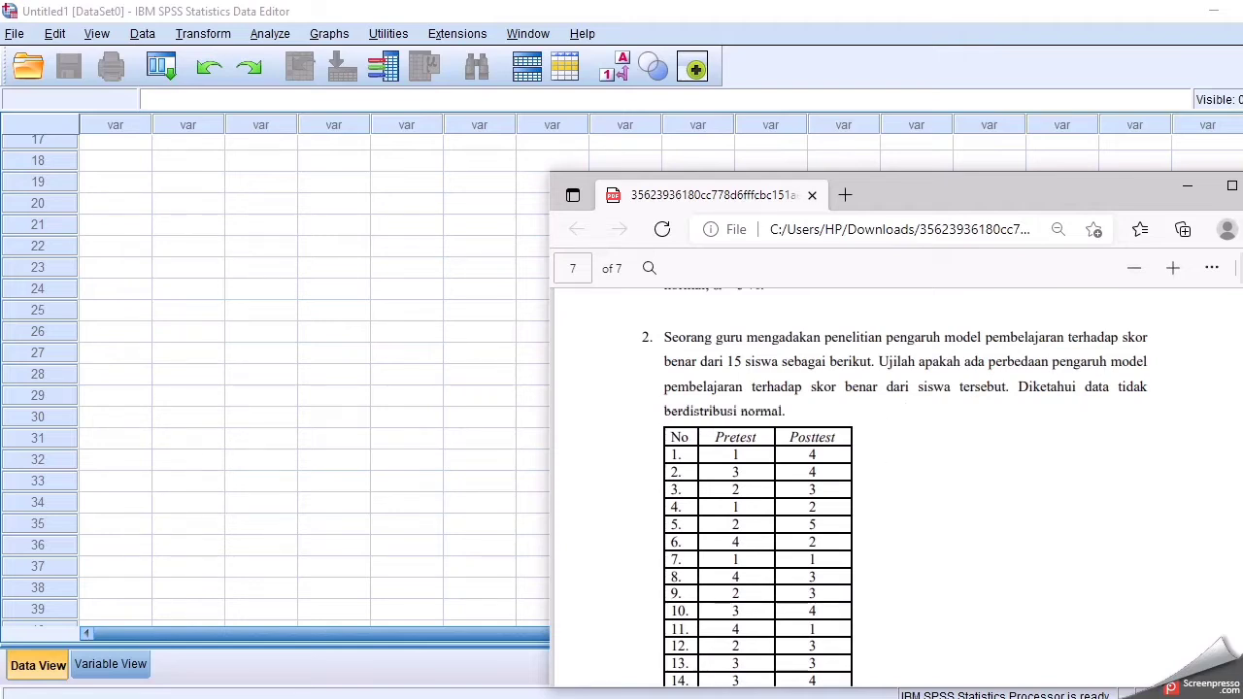
pyautogui.scroll(-1, 1055, 439)
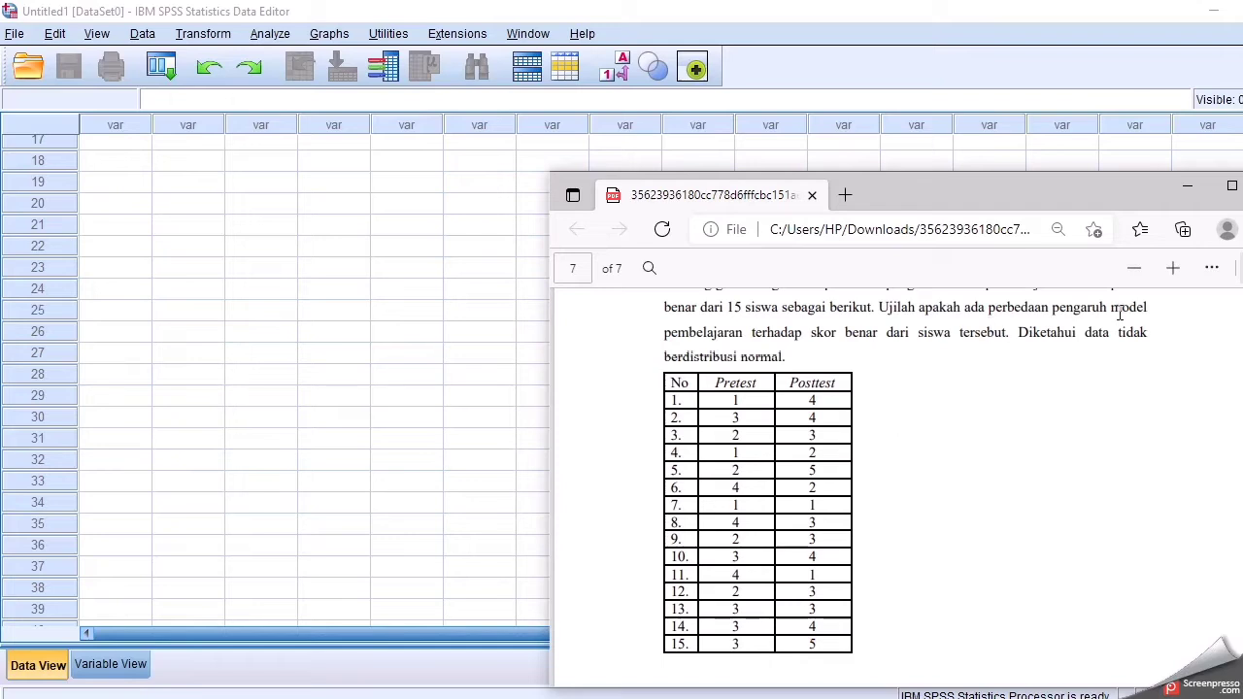
# Switch to the SPSS Data Editor and define two numeric variables named Strategi and Prestasi
pyautogui.hotkey('alt', 'Tab')
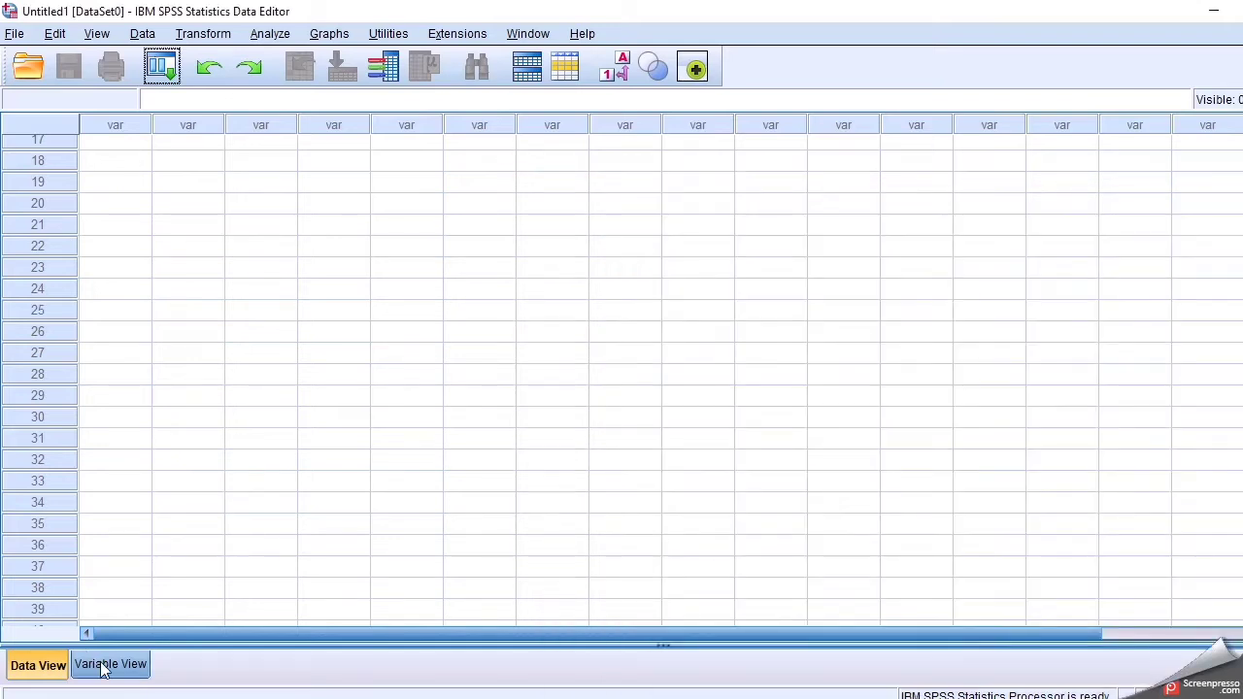
pyautogui.click(104, 667)
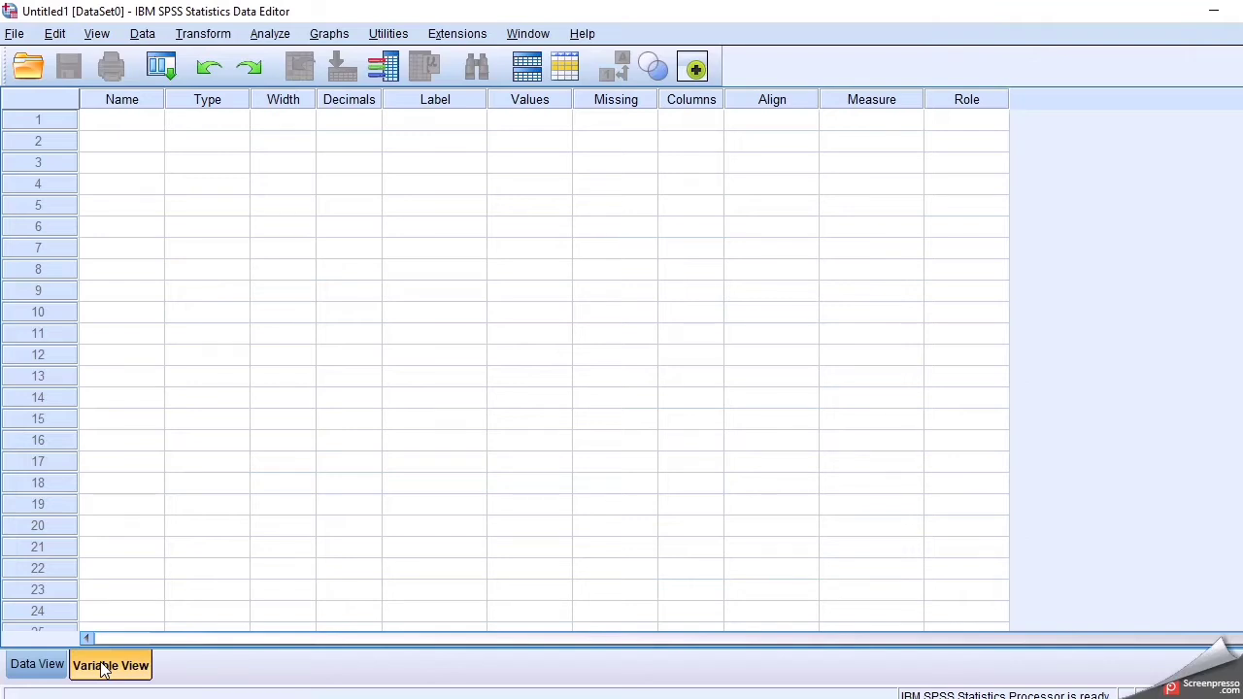
pyautogui.click(124, 123)
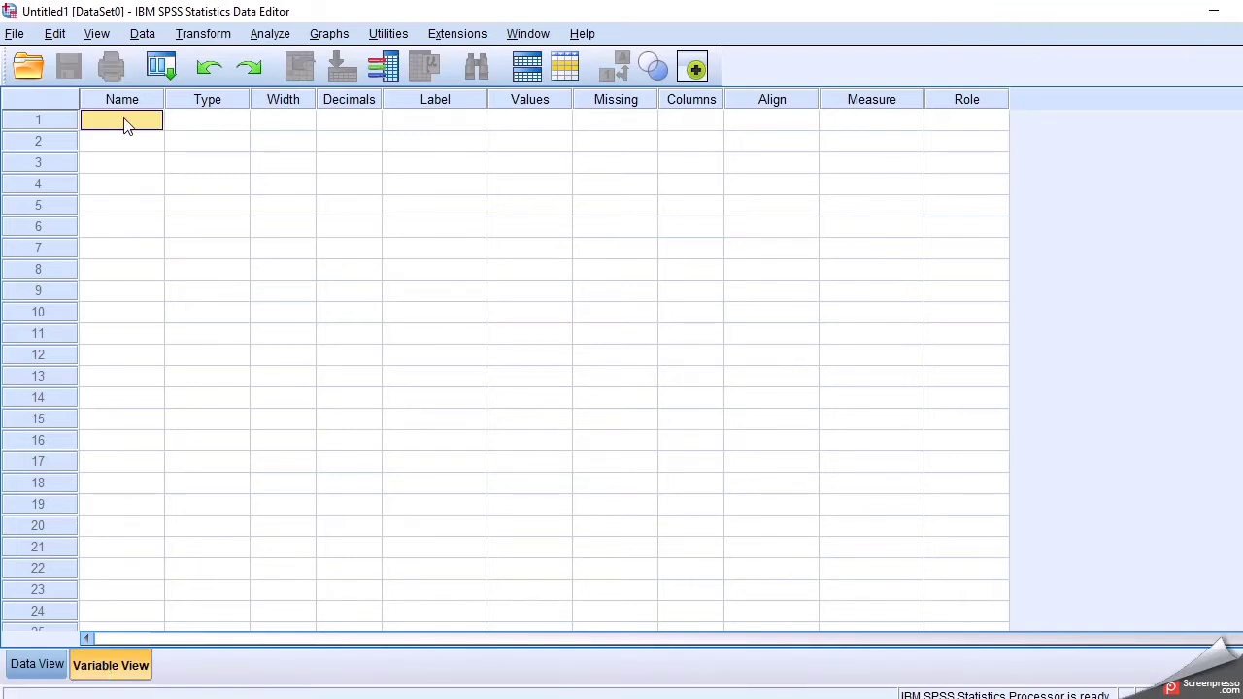
pyautogui.click(124, 122)
pyautogui.write('Strateg')
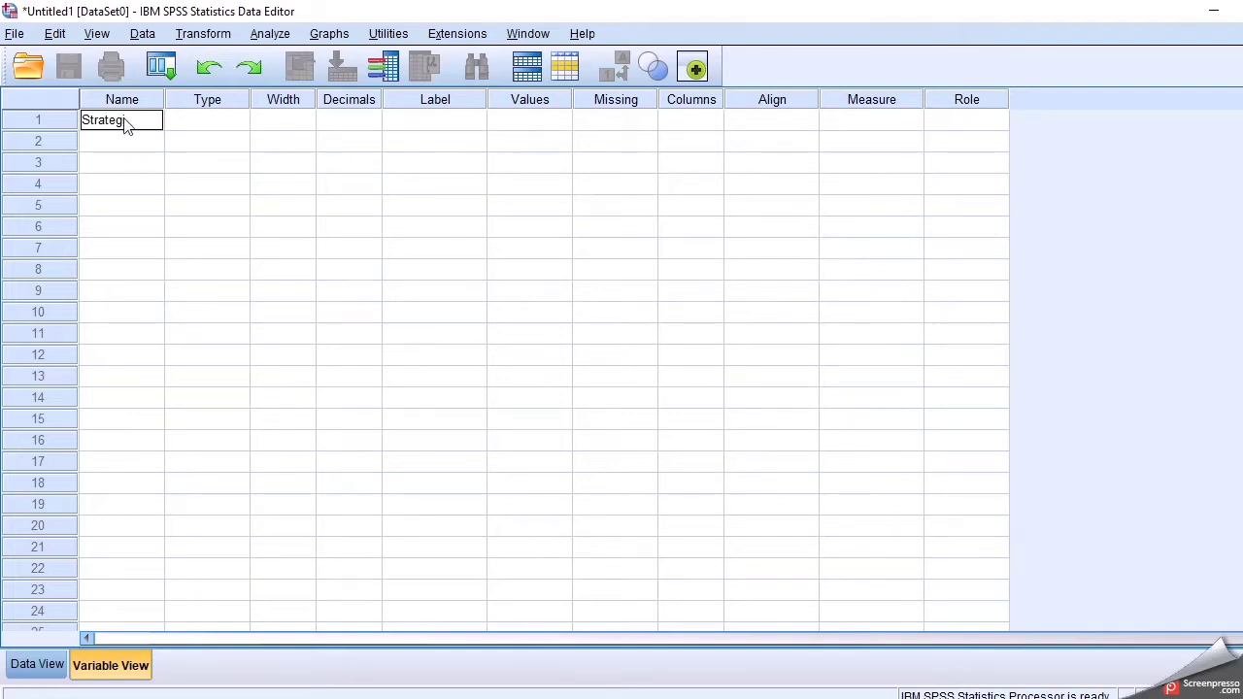
pyautogui.press('Return')
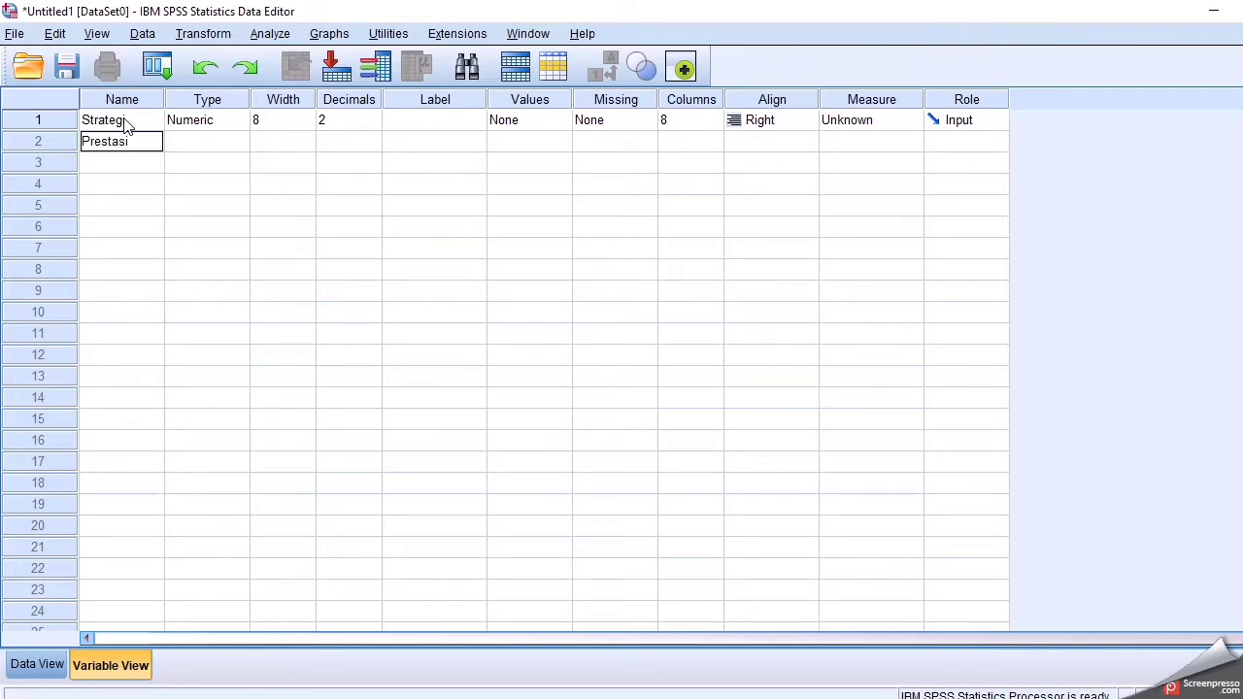
pyautogui.click(171, 142)
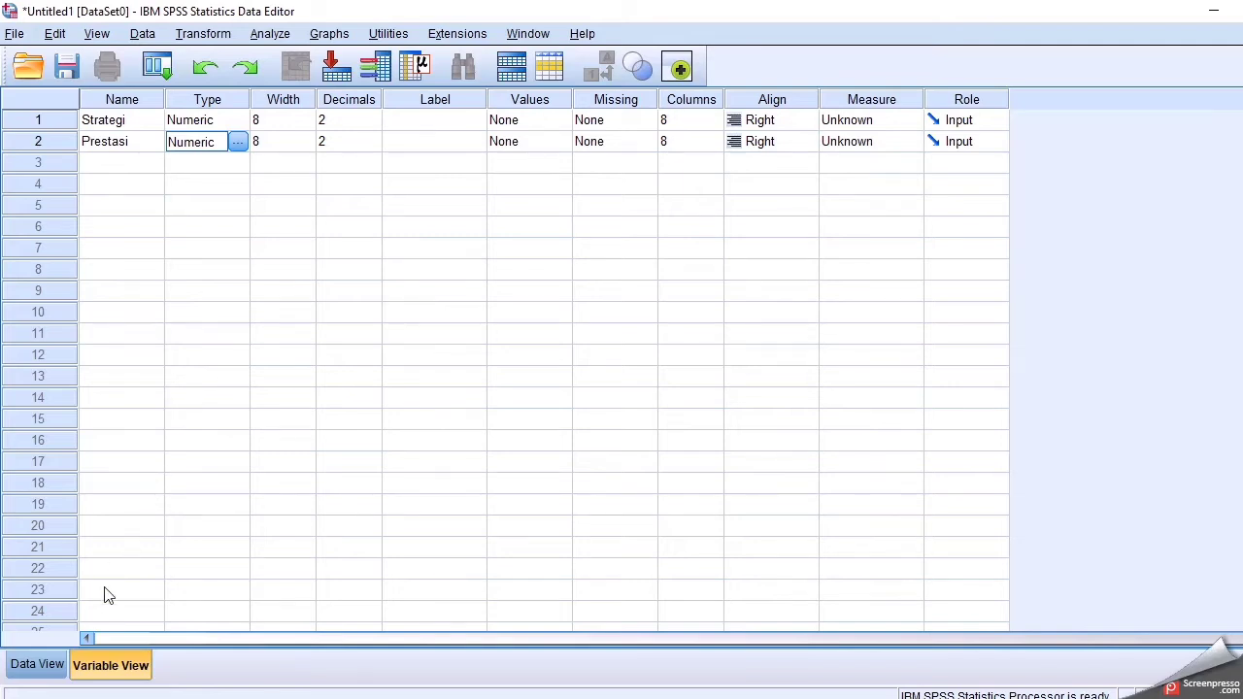
# Fill the Strategi column with group codes: 1 in rows 1–5, 2 in rows 6–11 and 3 in rows 12–16
pyautogui.click(39, 667)
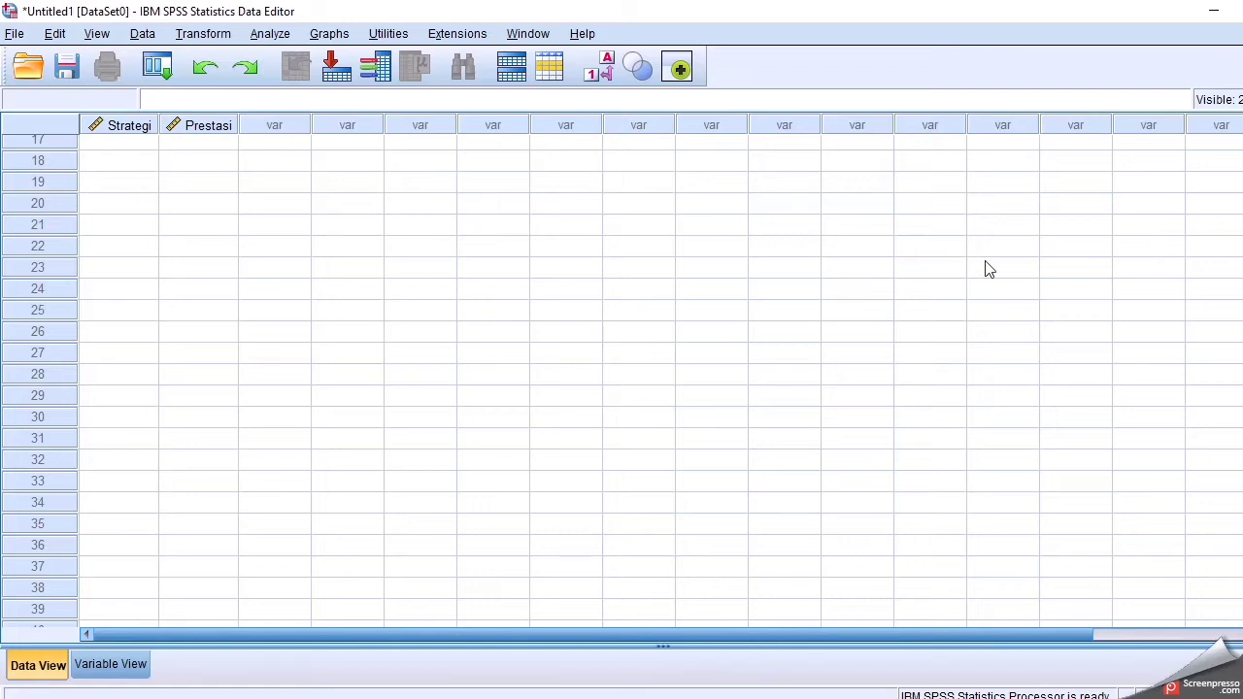
pyautogui.scroll(5, 125, 139)
pyautogui.click(124, 139)
pyautogui.write('1.00 1.00 1.00 1.00 1.00 2.00 2.00 2.00 2.00 2.00 2.00 3.00 3.00 3.00 3.00 3.00')
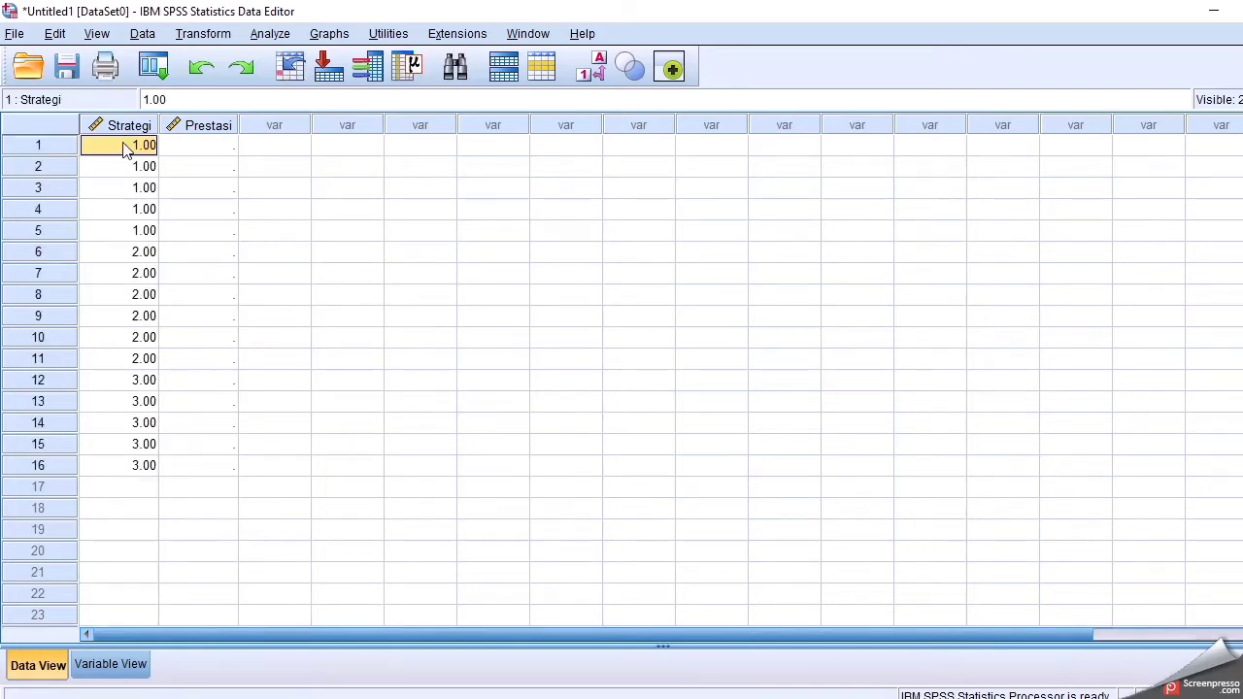
# Enter the Prestasi scores from row 1 down: 46, 55, 69, 71, 59, 60, 60, 50, 87, 70, 55, 52, 80, 35, 60, 80
pyautogui.click(209, 153)
pyautogui.write('46.00 55.00 69.00 71.00 59.00 60.00 60.00 50.00 87.00 70.00 55.00 52.00 80.00 35.00 60.00 80.00')
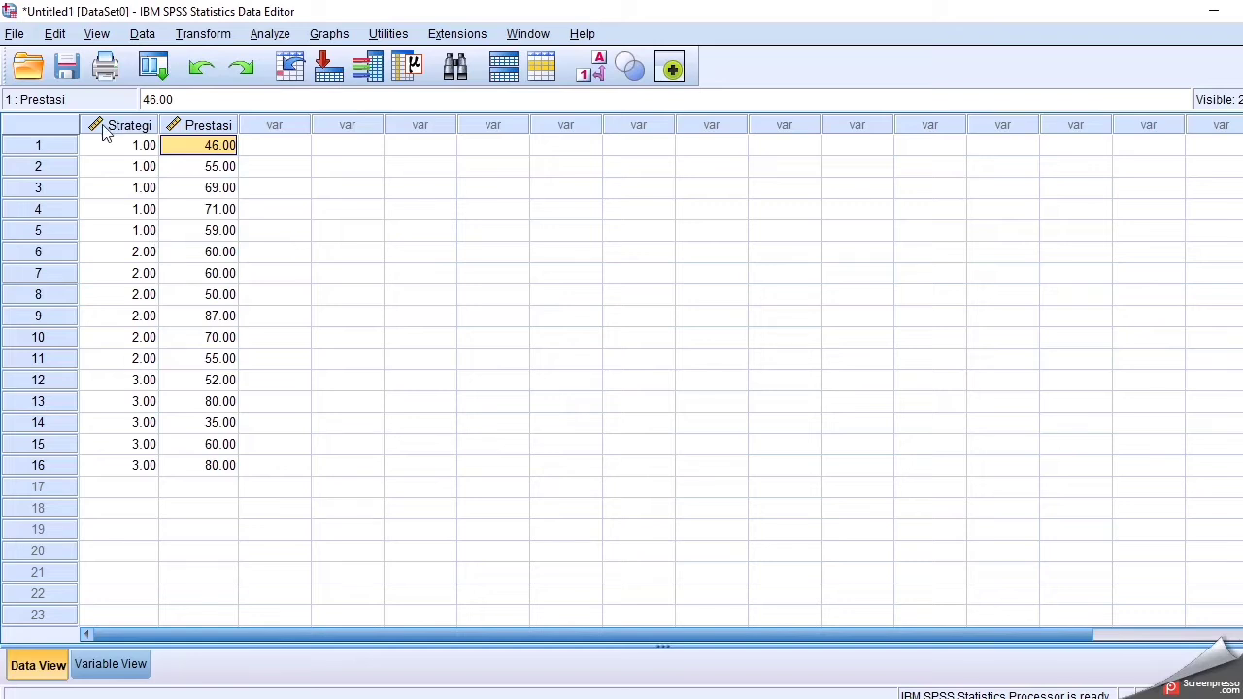
# Set up a legacy K Independent Samples test with Strategi as the grouping variable and Prestasi as the test variable
pyautogui.click(290, 34)
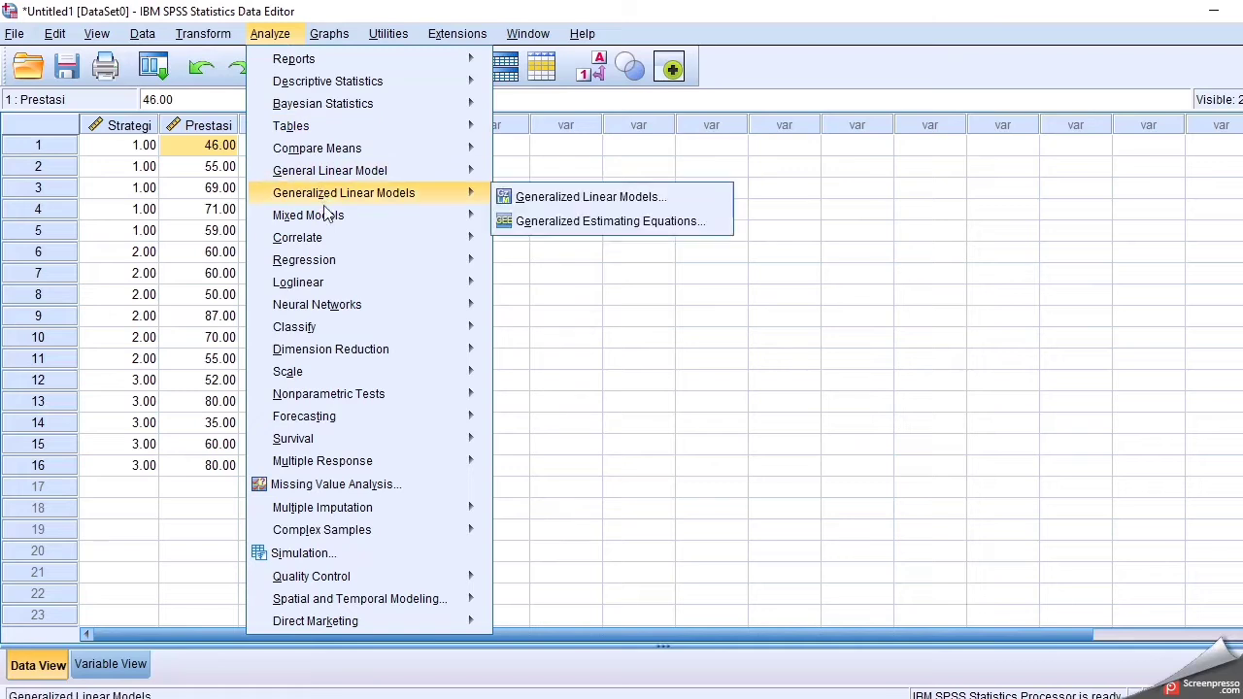
pyautogui.moveTo(389, 402)
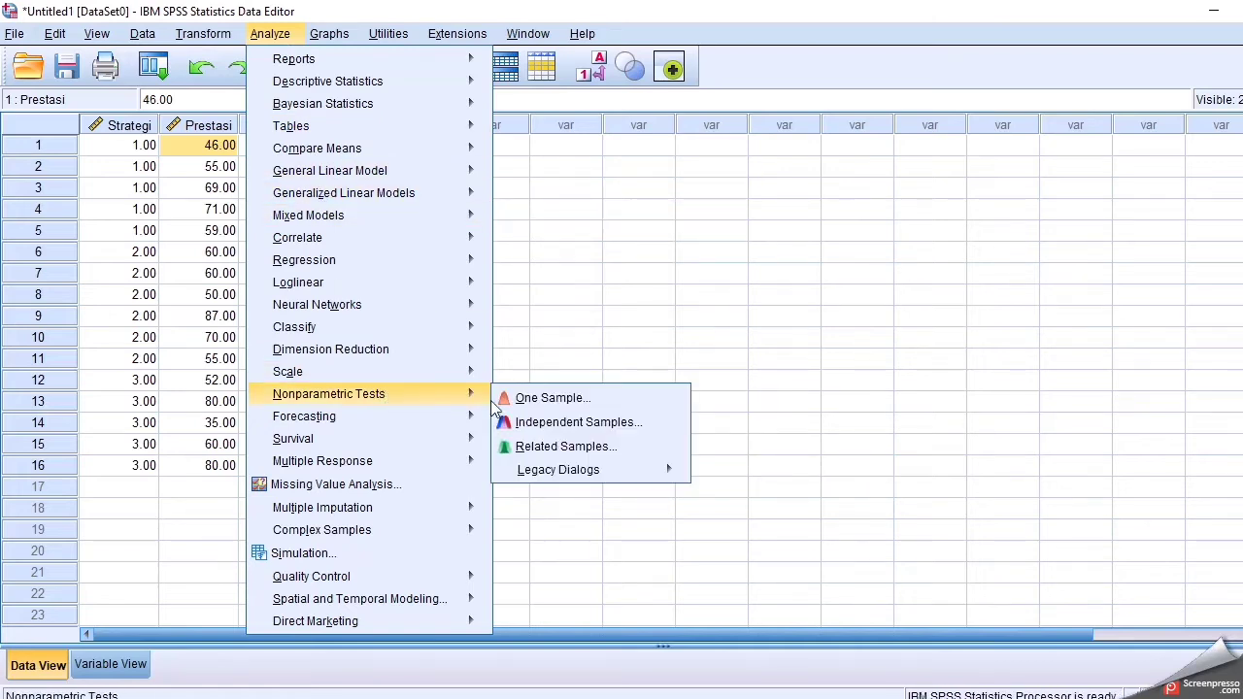
pyautogui.moveTo(554, 474)
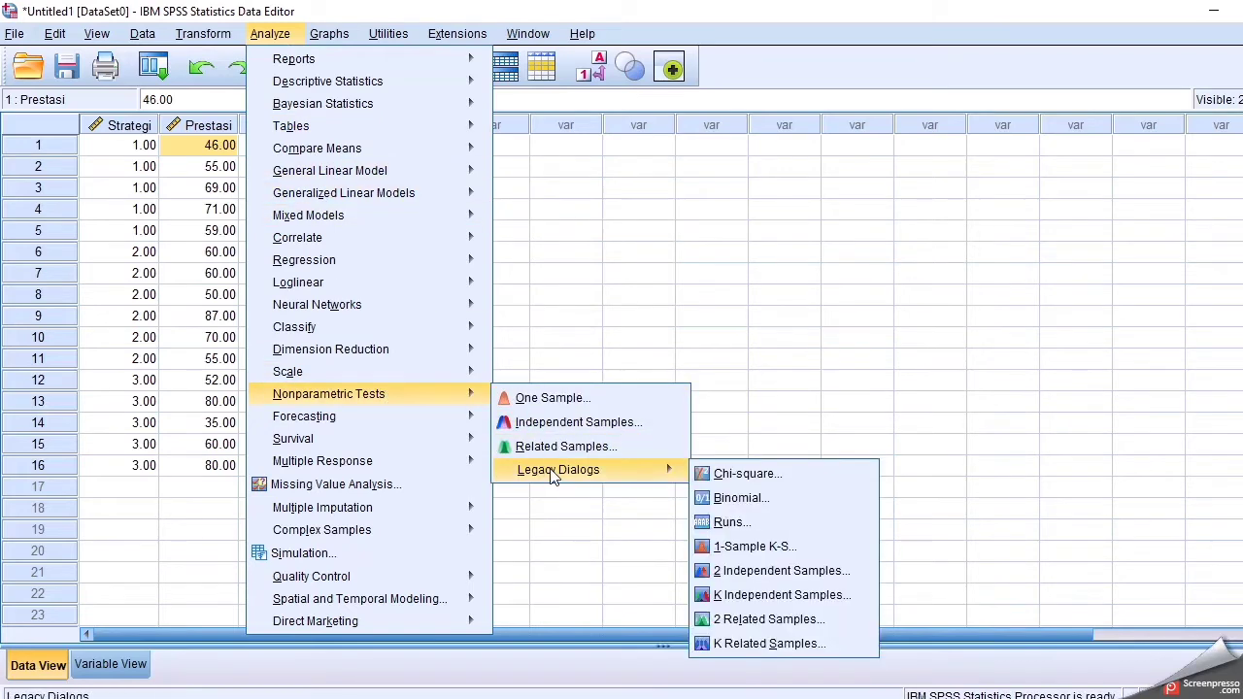
pyautogui.click(745, 596)
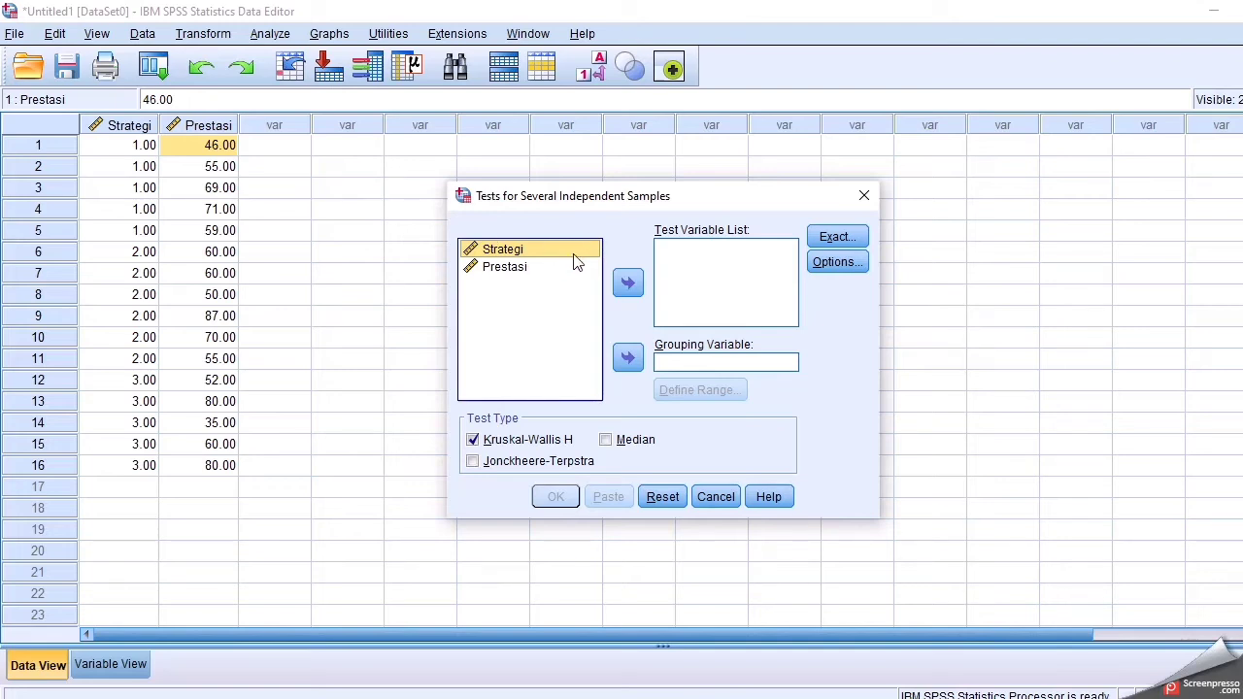
pyautogui.click(628, 360)
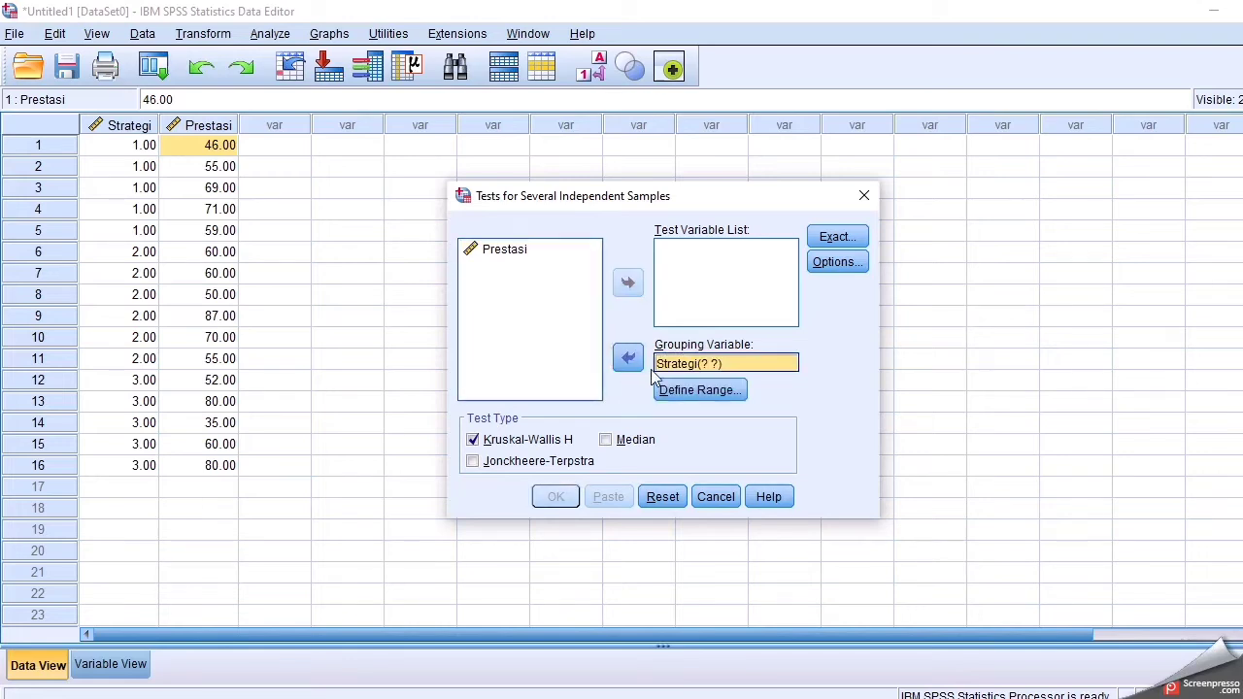
pyautogui.click(531, 248)
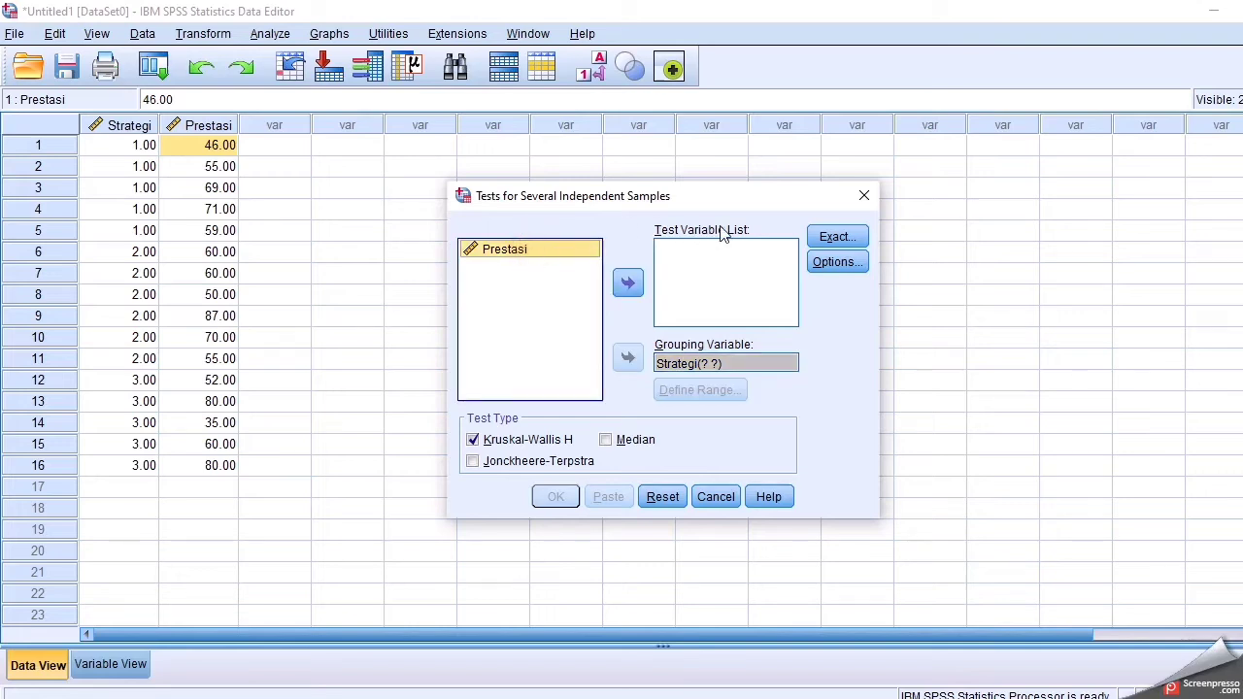
pyautogui.click(629, 286)
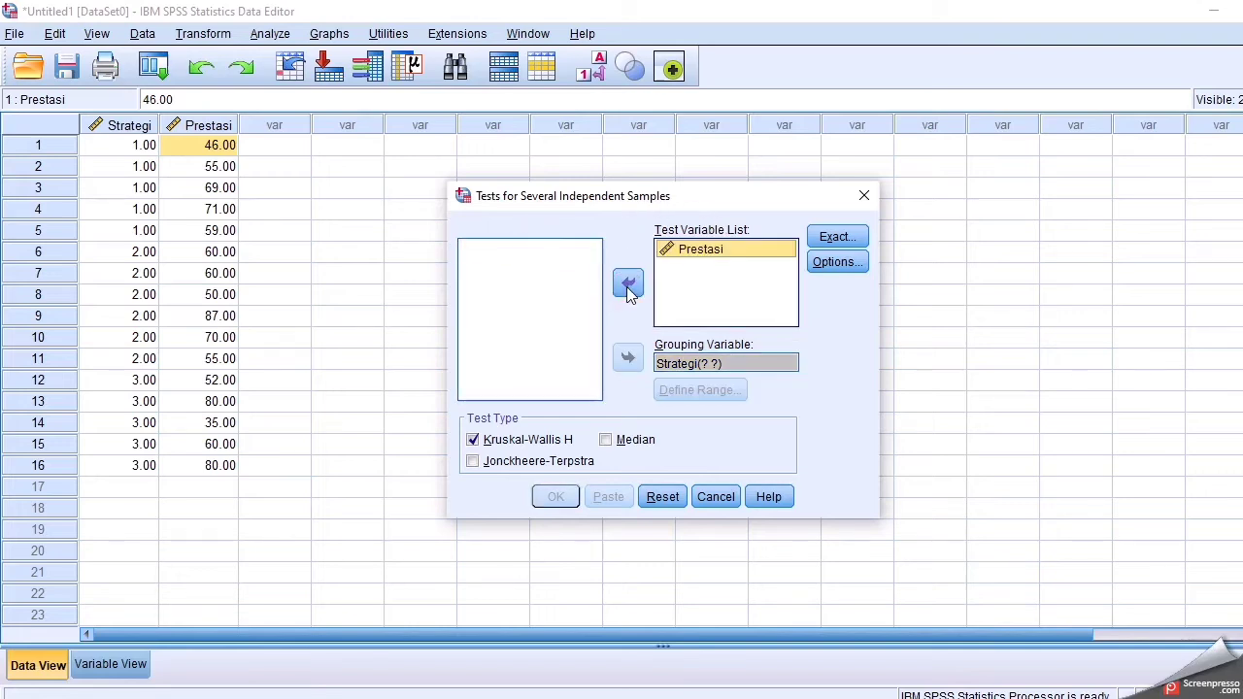
# Define the Strategi grouping range with minimum 1 and maximum 3
pyautogui.click(683, 367)
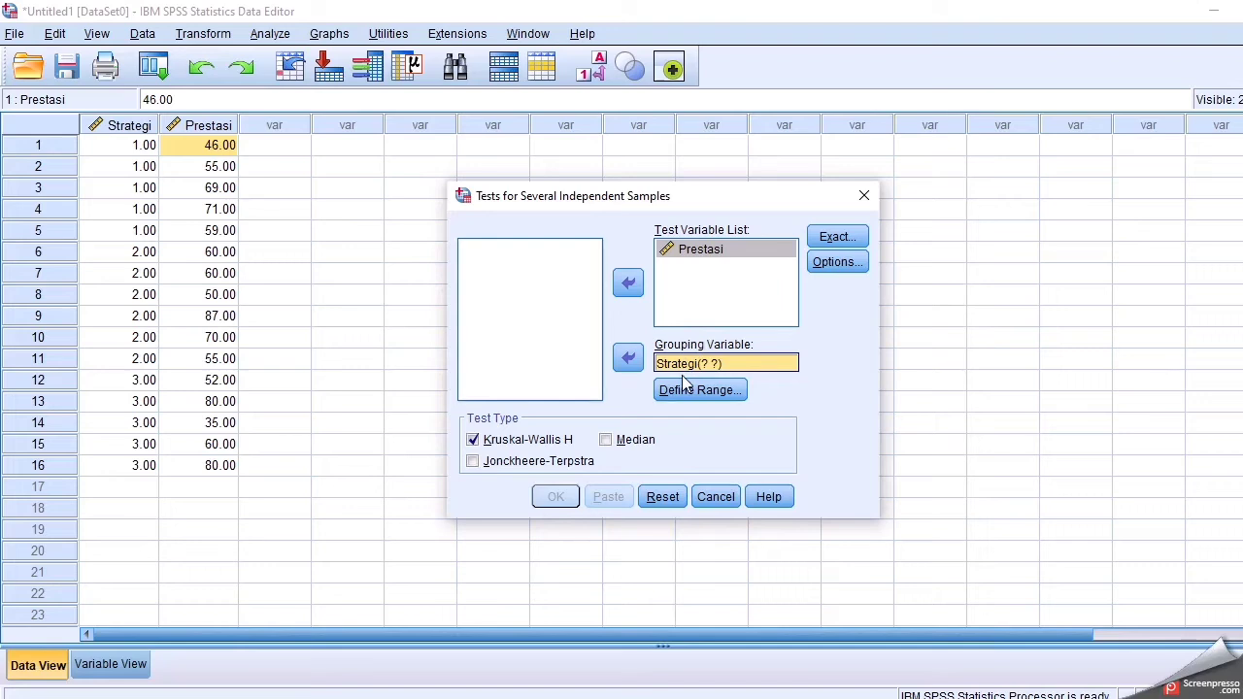
pyautogui.click(688, 389)
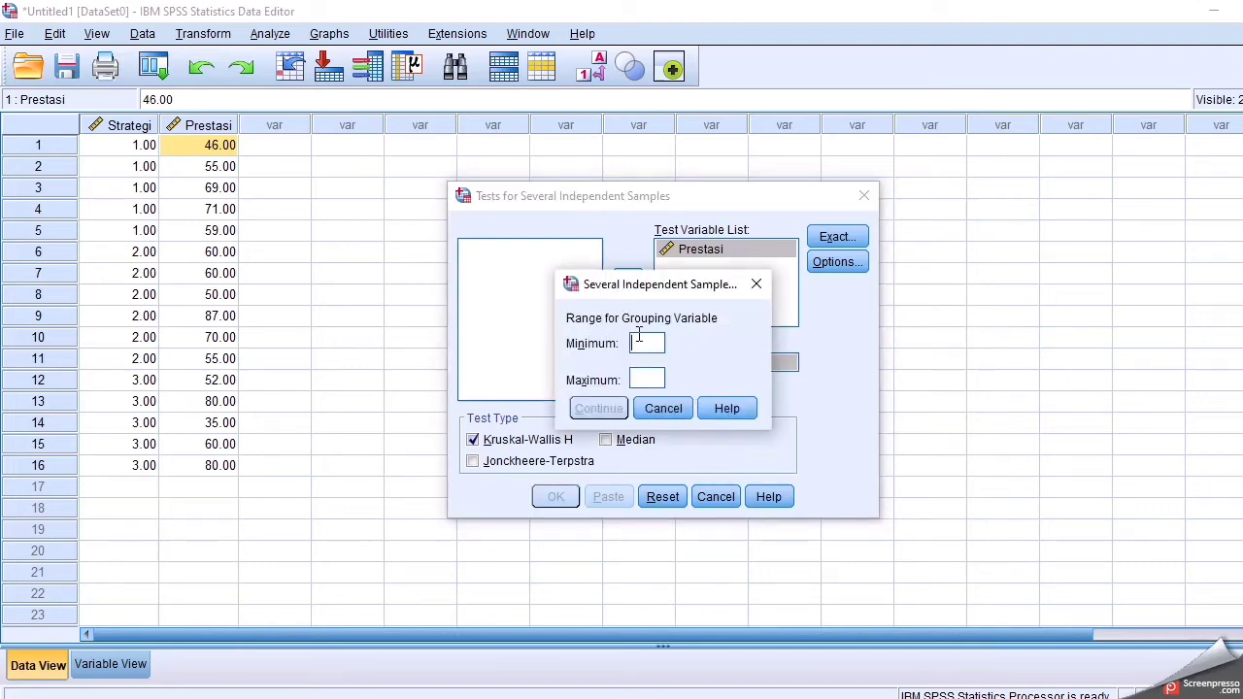
pyautogui.write('1')
pyautogui.click(641, 380)
pyautogui.write('3')
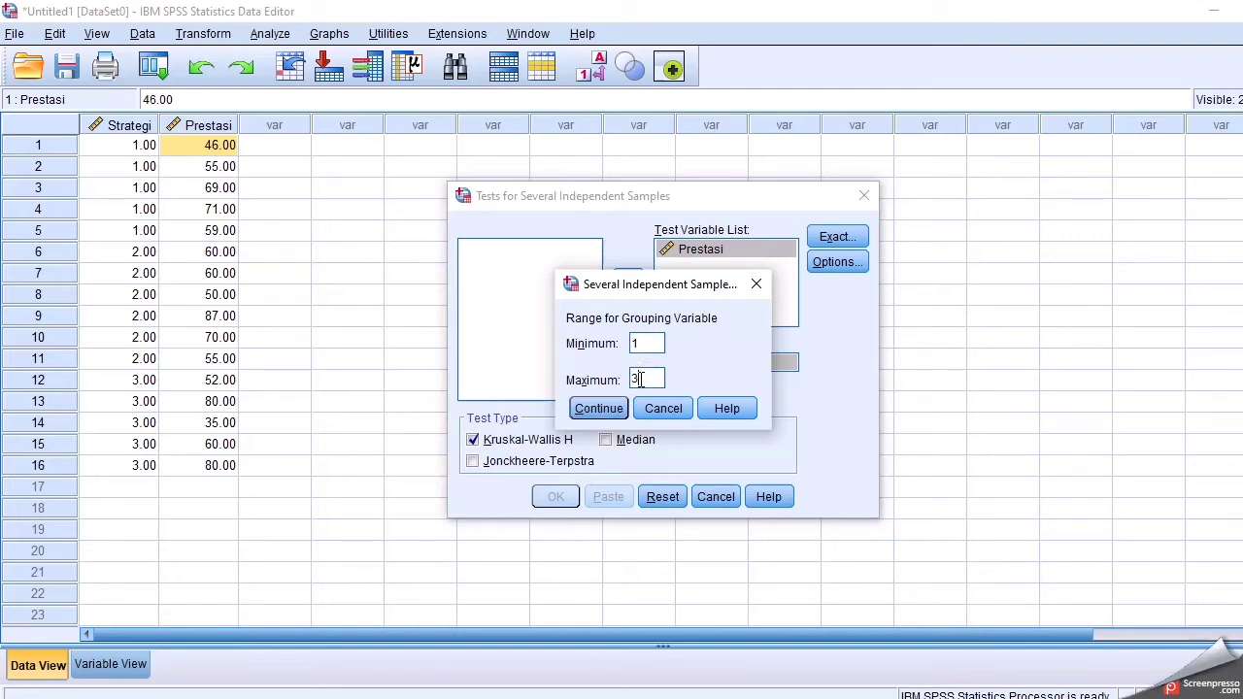
pyautogui.click(602, 410)
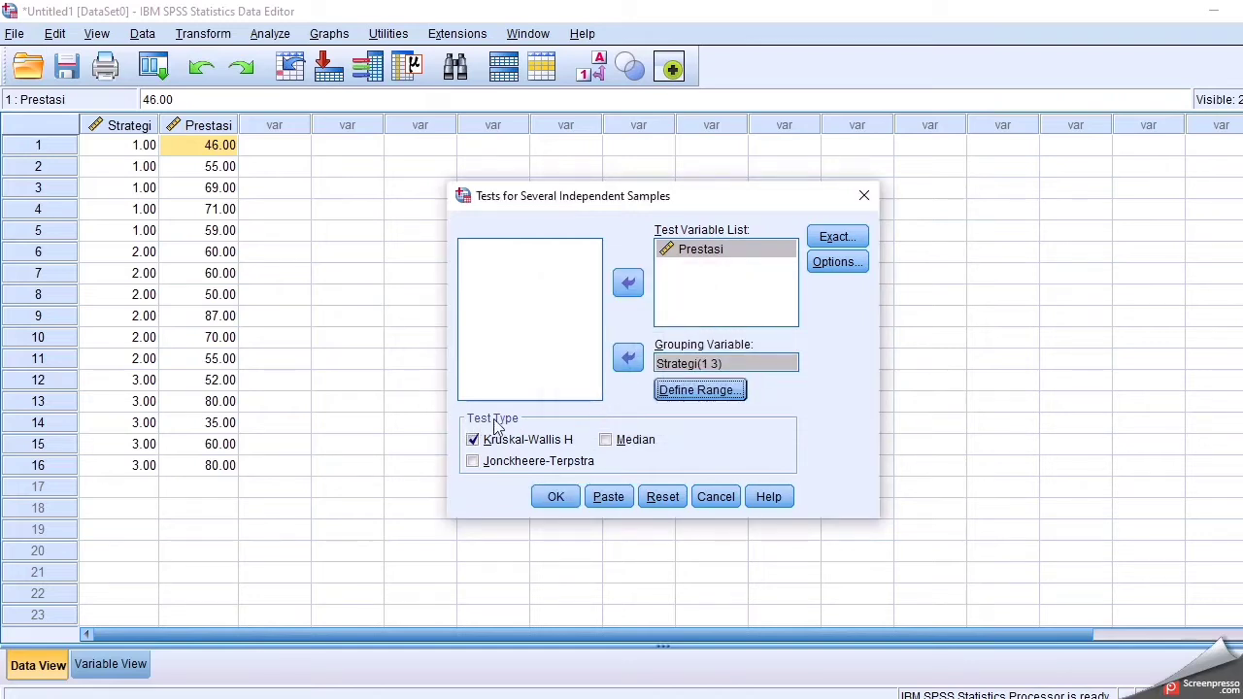
# Run the Median test instead of Kruskal-Wallis H and inspect its output tables
pyautogui.click(611, 444)
pyautogui.click(473, 441)
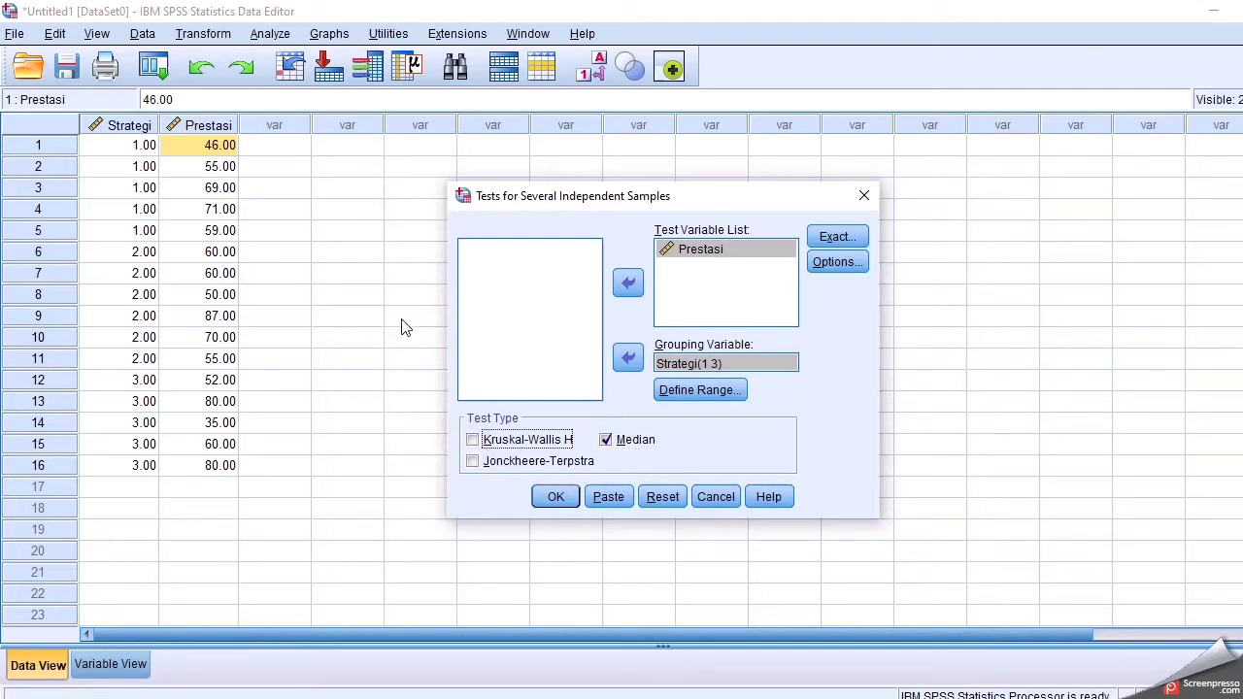
pyautogui.click(554, 497)
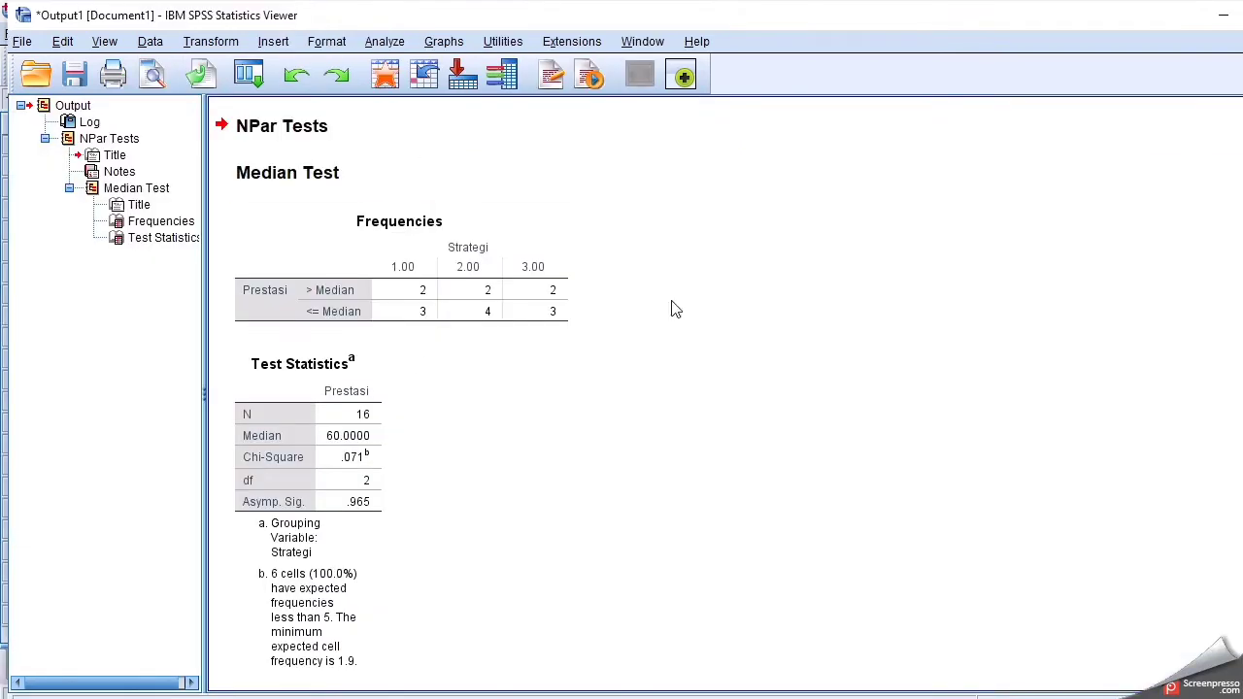
pyautogui.click(440, 490)
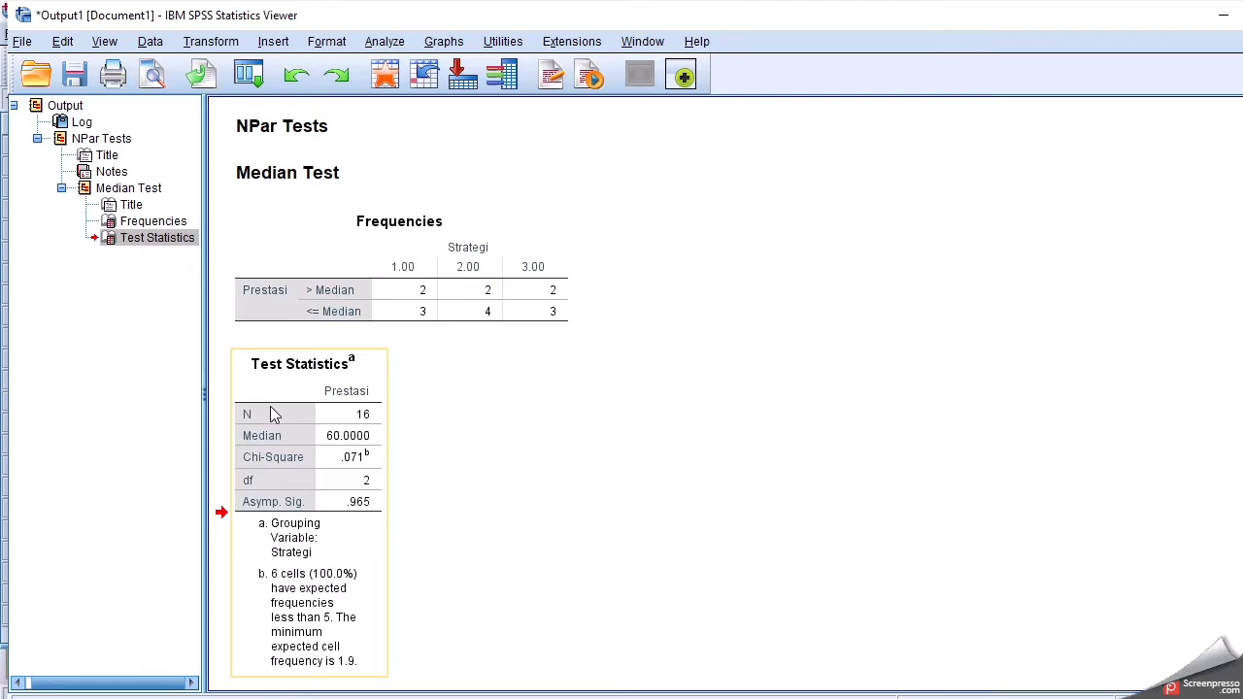
pyautogui.click(489, 219)
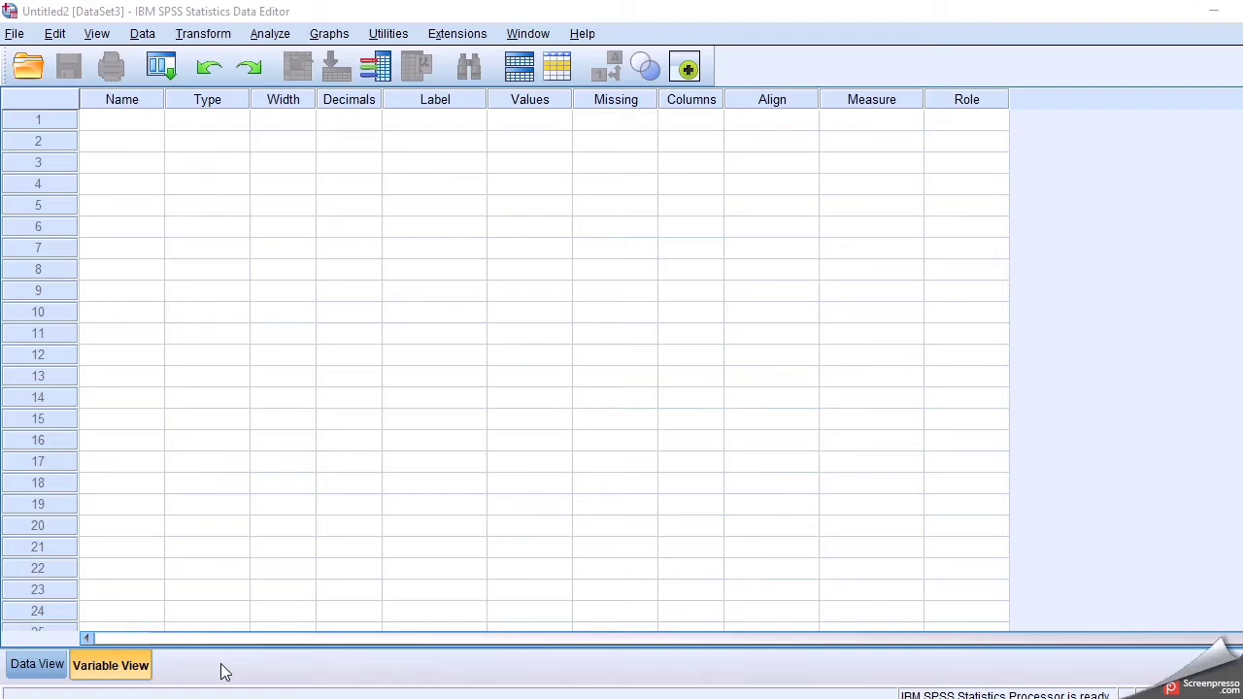
# Define two numeric variables named Pretest and Posttest in the empty second dataset
pyautogui.click(146, 666)
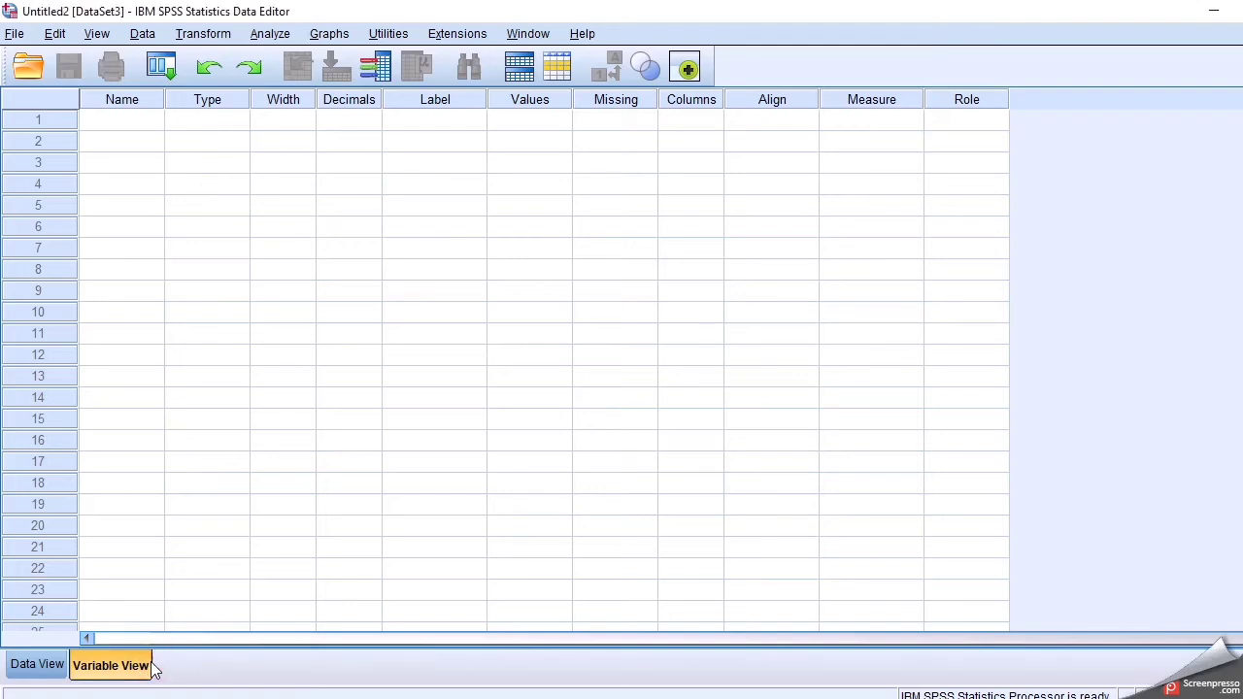
pyautogui.click(117, 121)
pyautogui.write('Pretest')
pyautogui.press('Return')
pyautogui.write('Post')
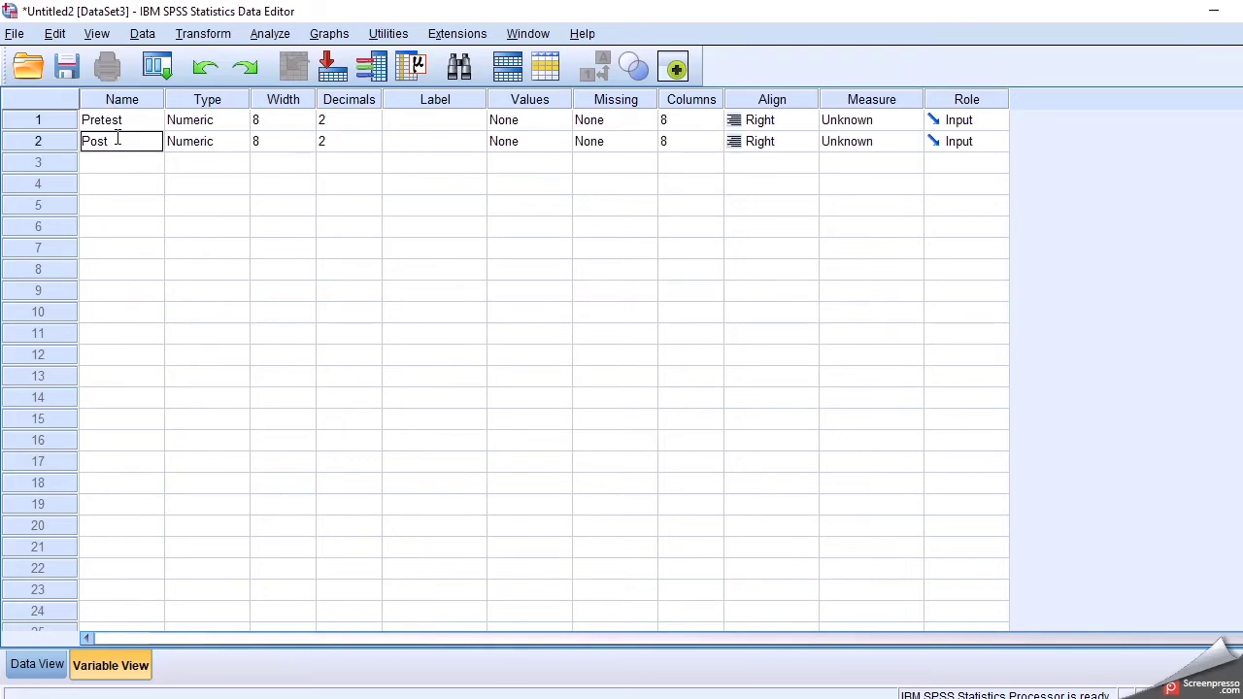
pyautogui.write('test')
pyautogui.click(139, 121)
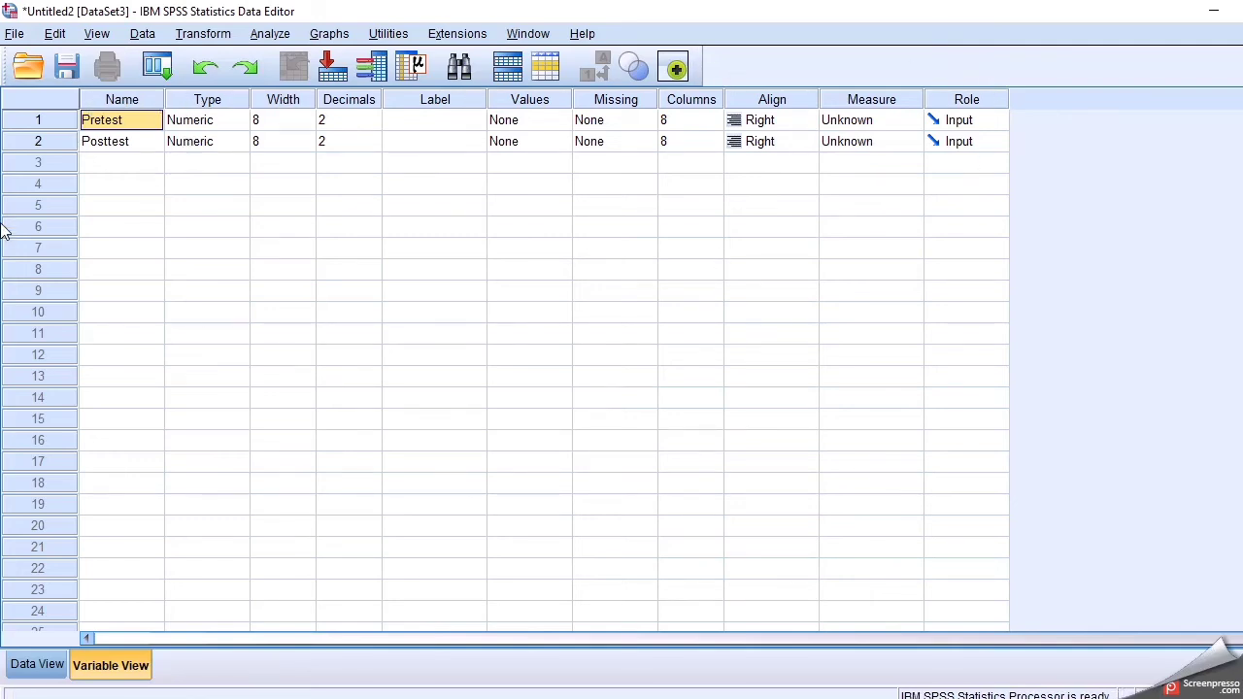
# Enter the Pretest/Posttest pairs in rows 1–15: 1/4, 3/4, 2/3, 1/2, 2/5, 4/2, 1/1, 4/3, 2/3, 3/4, 4/1, 2/3, 3/3, 3/4, 3/5
pyautogui.click(49, 666)
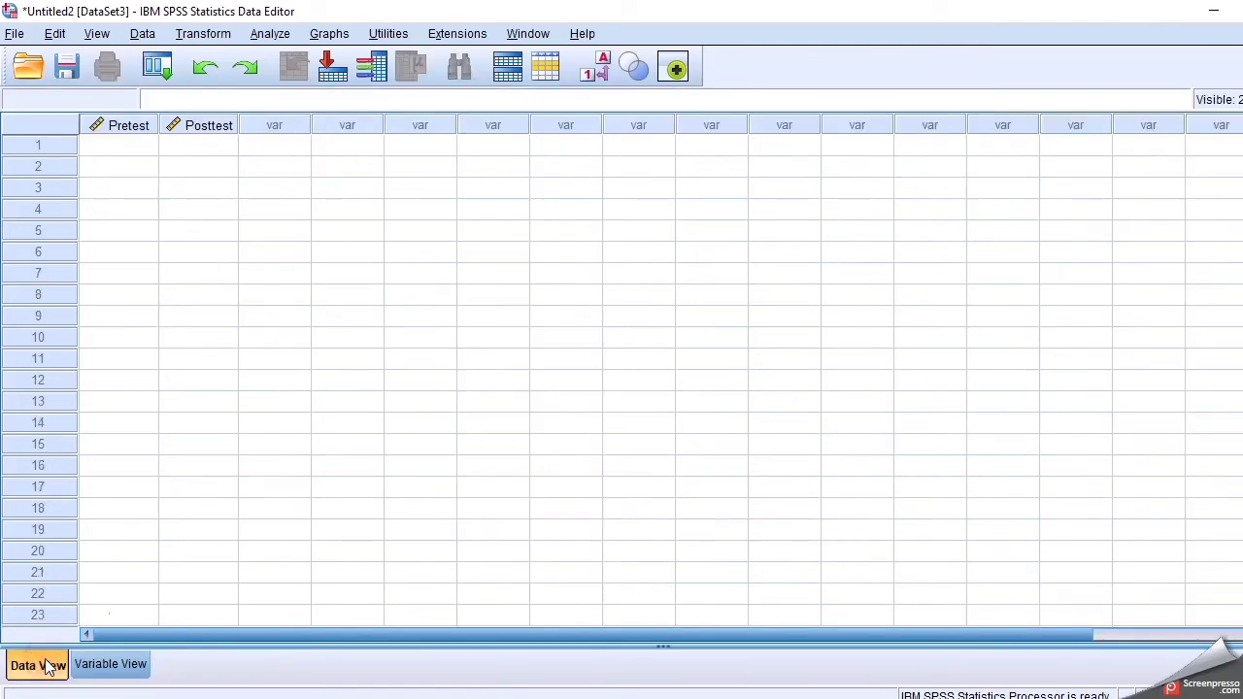
pyautogui.click(132, 144)
pyautogui.write('1.00\t4.00 3.00\t4.00 2.00\t3.00 1.00\t2.00 2.00\t5.00 4.00\t2.00 1.00\t1.00 4.00\t3.00 2.00\t3.00 3.00\t4.00 4.00\t1.00 2.00\t3.00 3.00\t3.00 3.00\t4.00 3.00\t5.00')
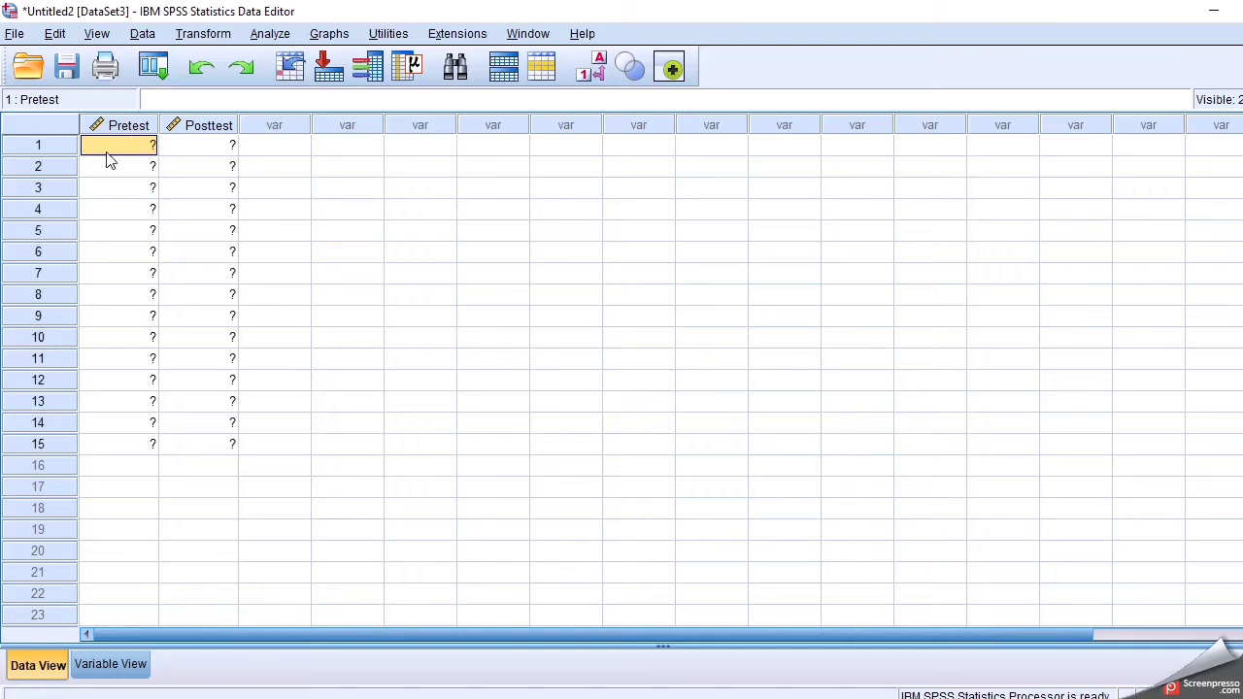
pyautogui.click(195, 152)
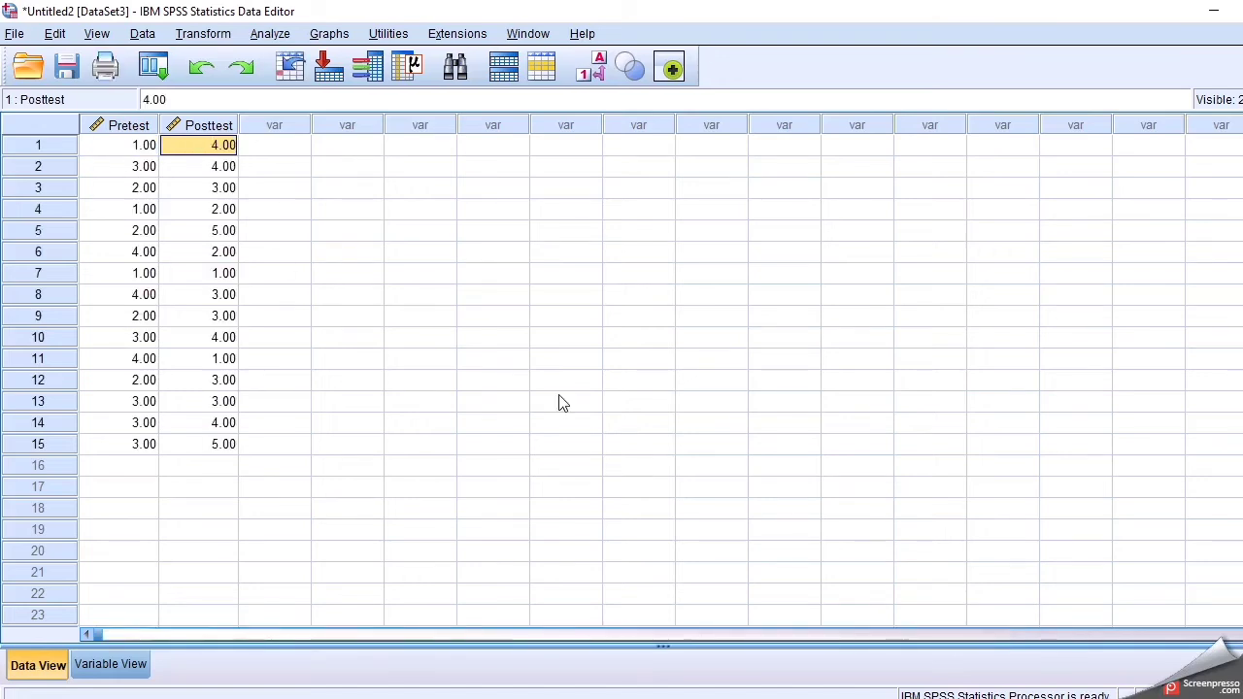
# Run a two-related-samples Wilcoxon test with Pretest and Posttest as the test pair
pyautogui.click(270, 34)
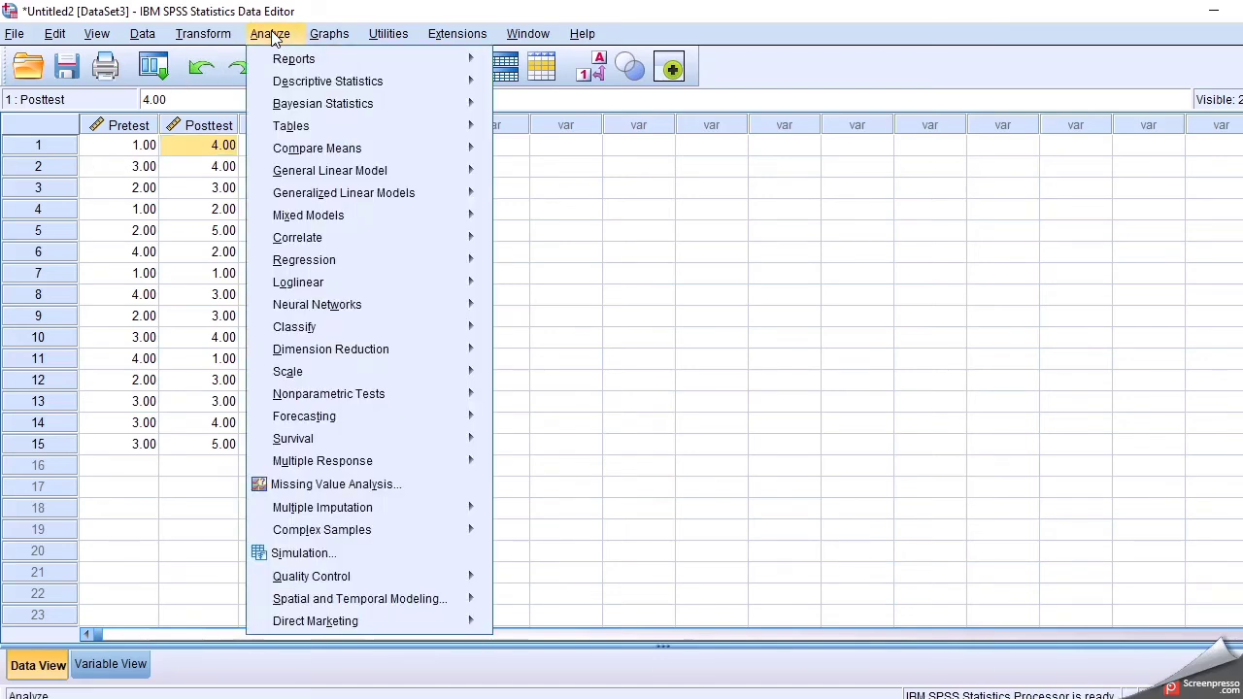
pyautogui.moveTo(357, 287)
pyautogui.moveTo(378, 396)
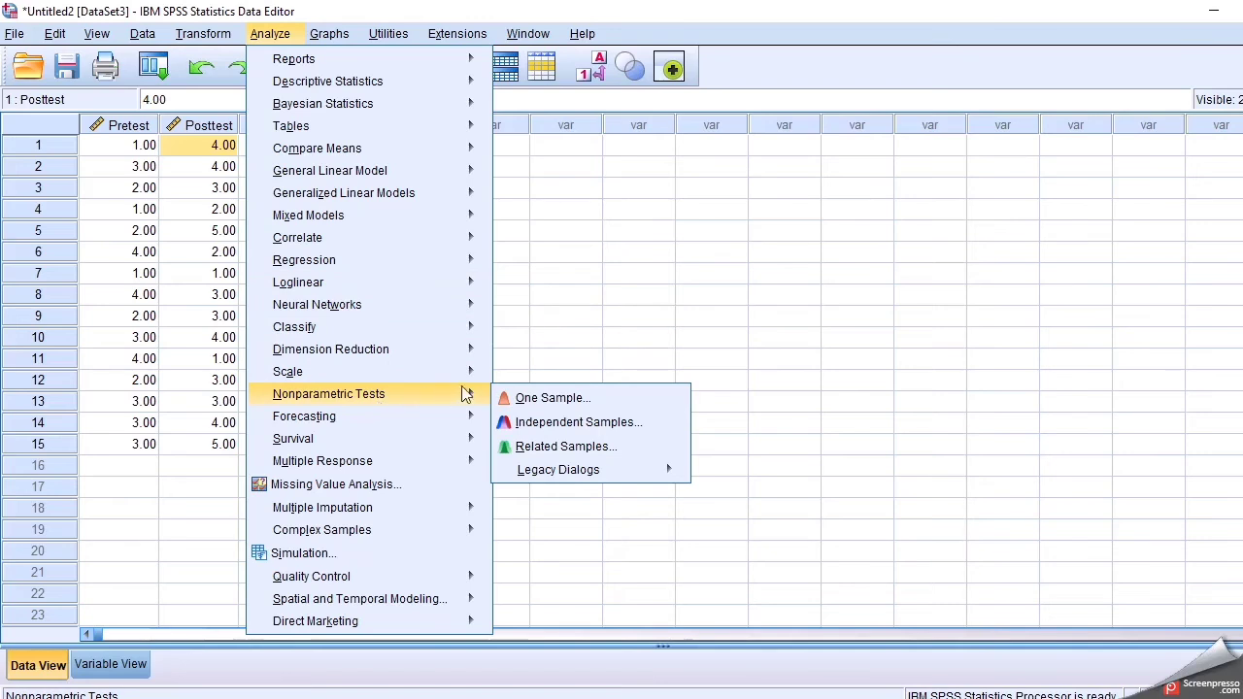
pyautogui.moveTo(566, 474)
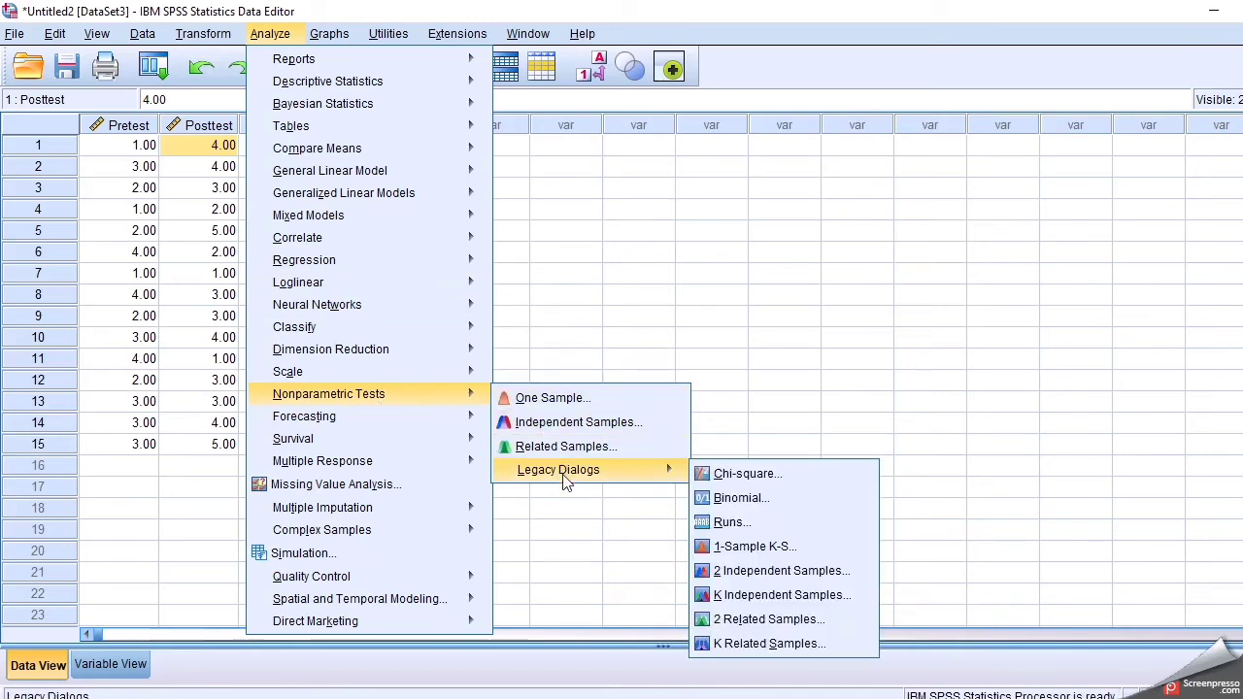
pyautogui.click(774, 622)
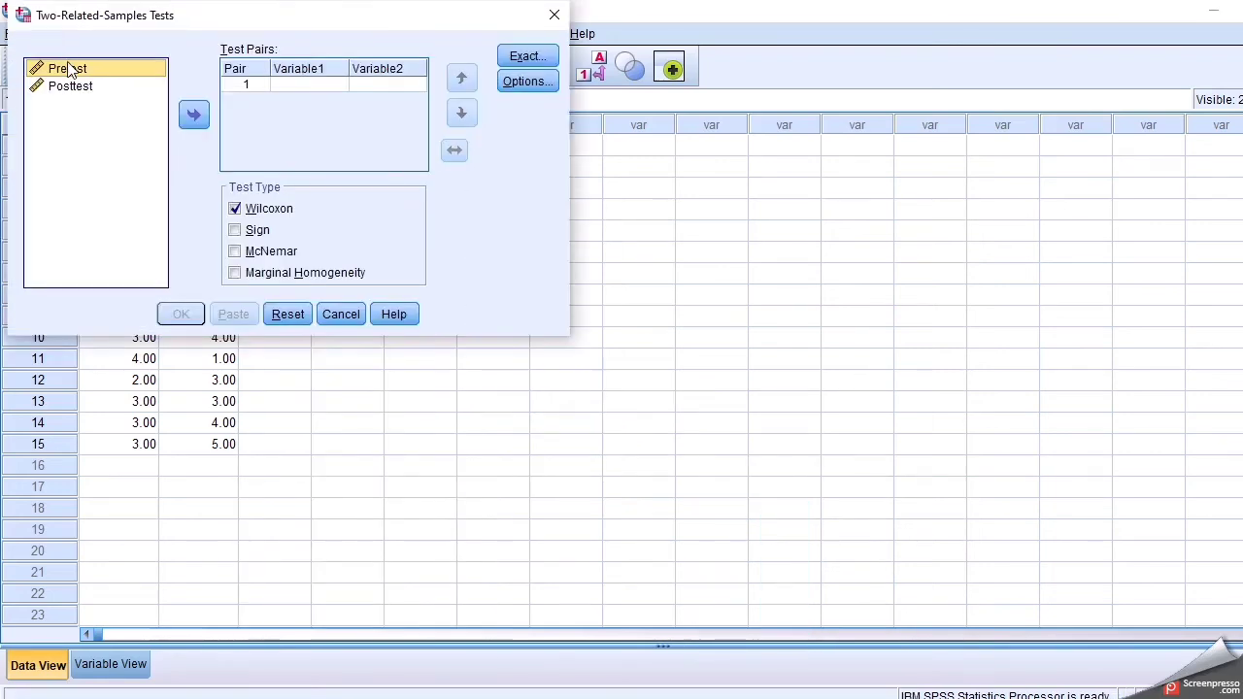
pyautogui.click(193, 115)
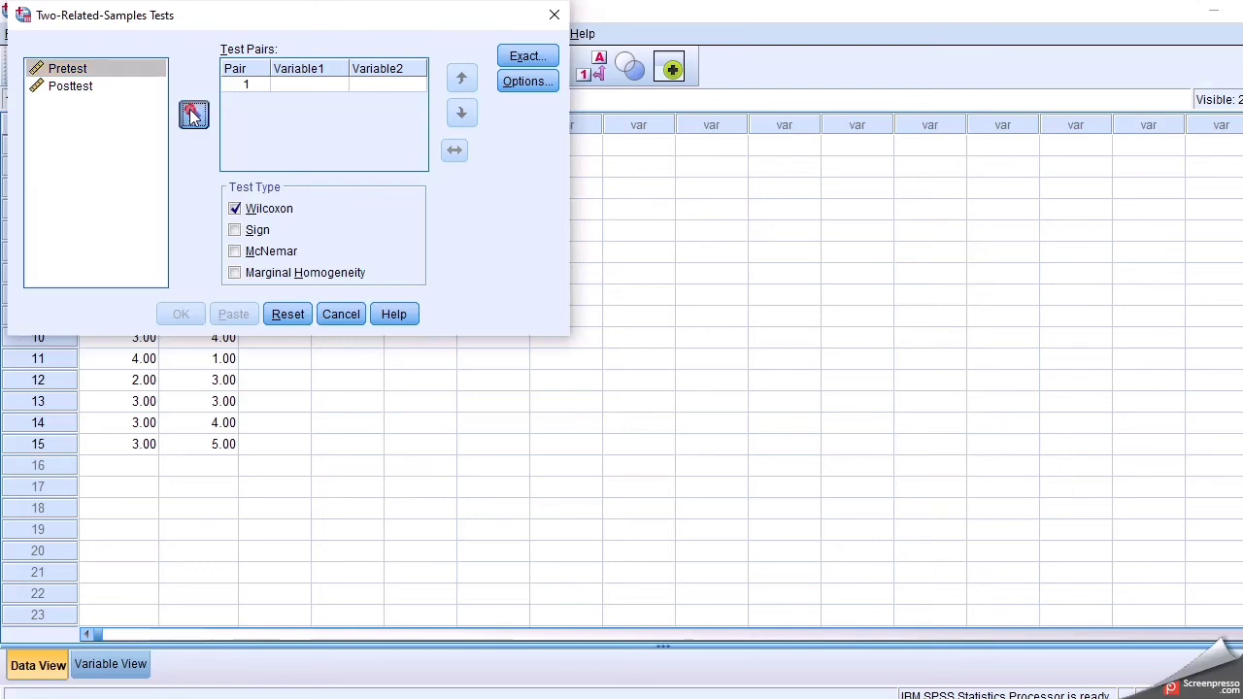
pyautogui.click(122, 84)
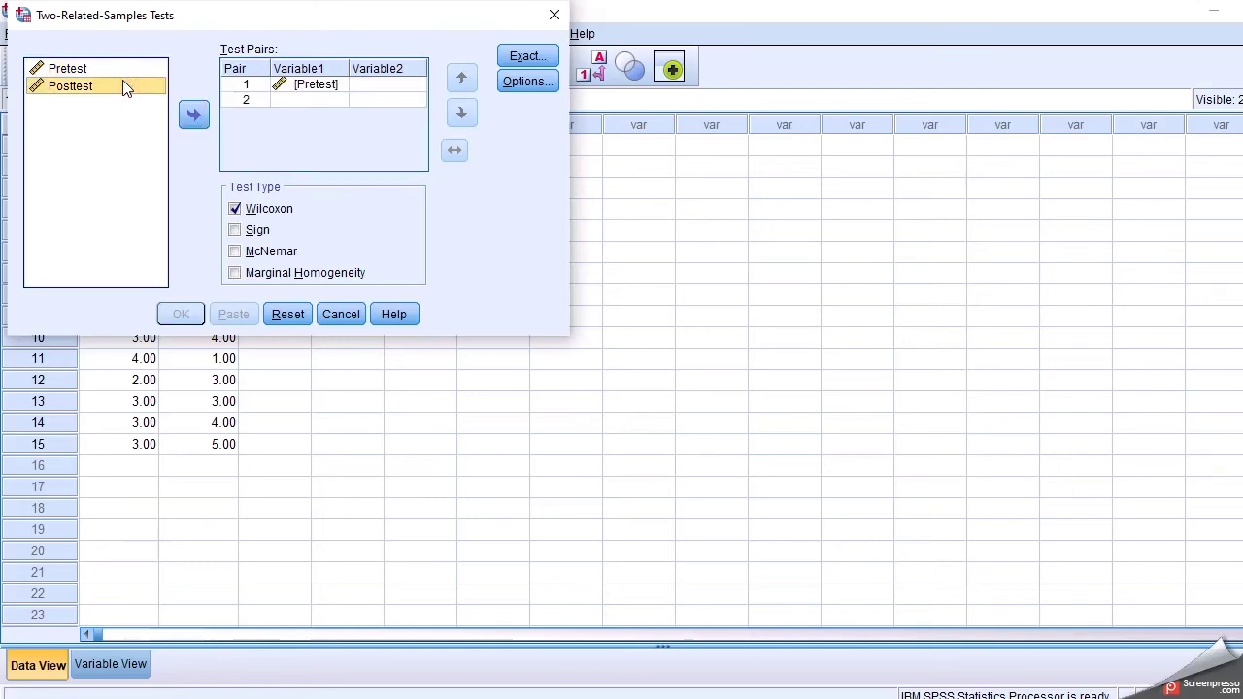
pyautogui.click(194, 116)
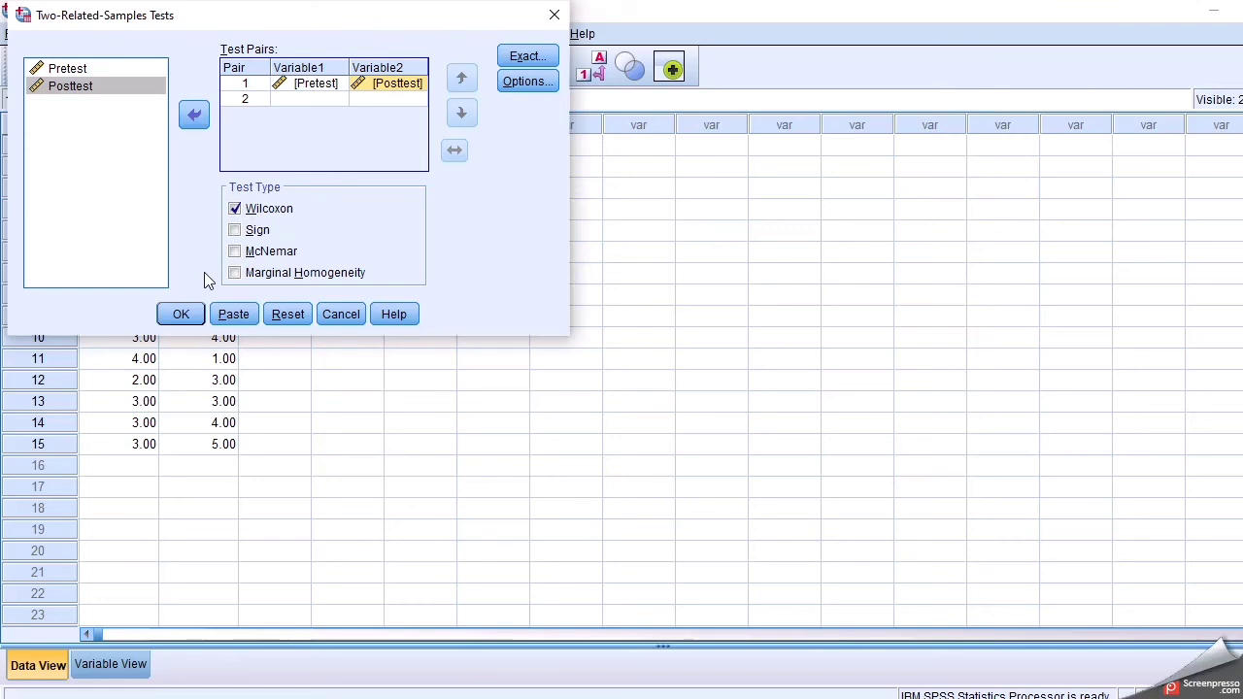
pyautogui.click(181, 313)
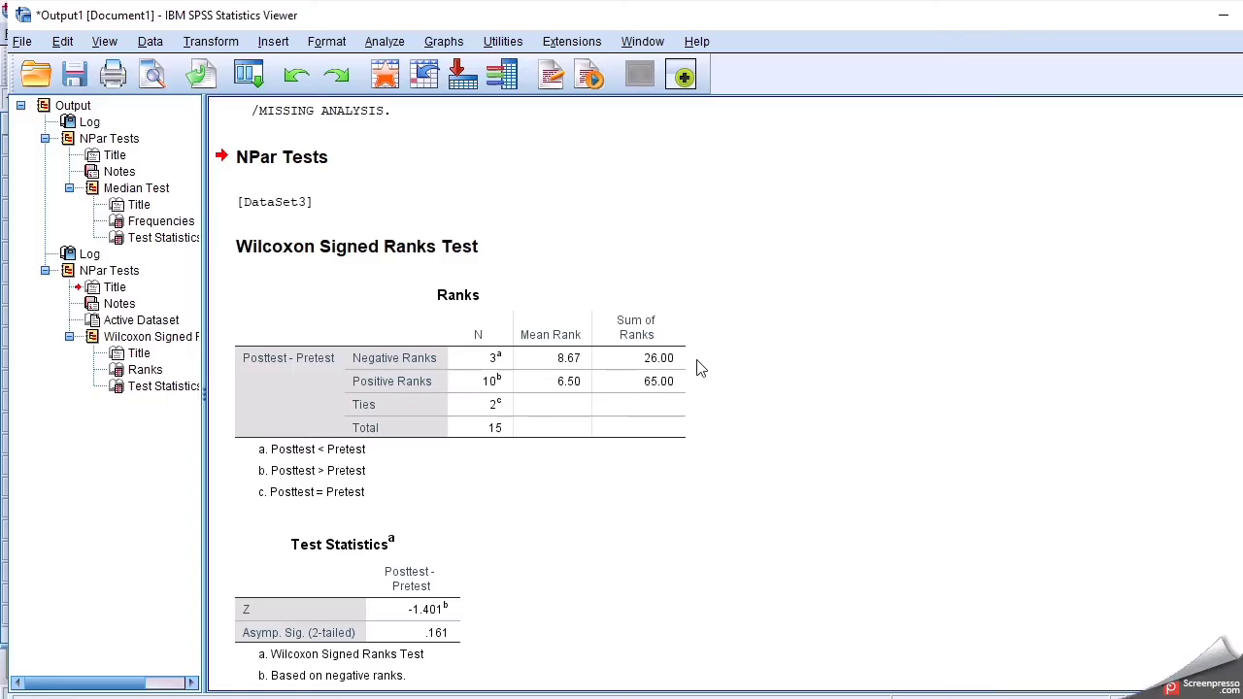
# Examine the Ranks and Test Statistics tables of the Wilcoxon Signed Ranks Test output
pyautogui.click(595, 304)
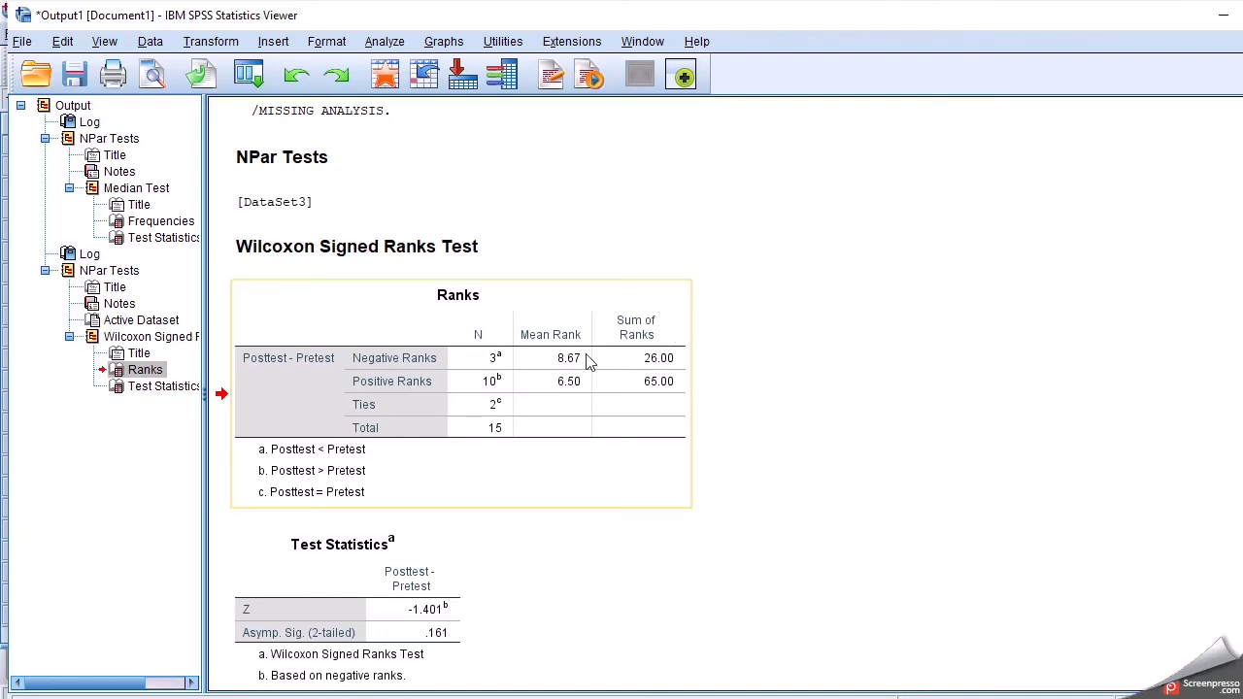
pyautogui.click(442, 643)
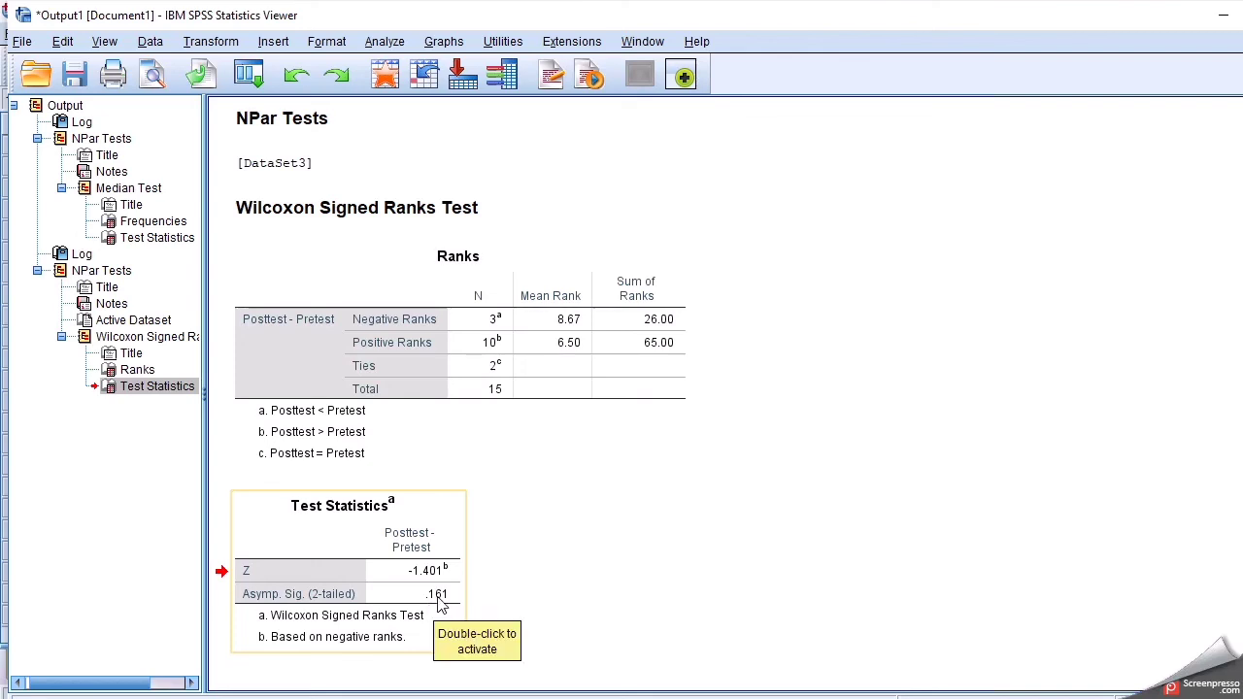
pyautogui.click(584, 553)
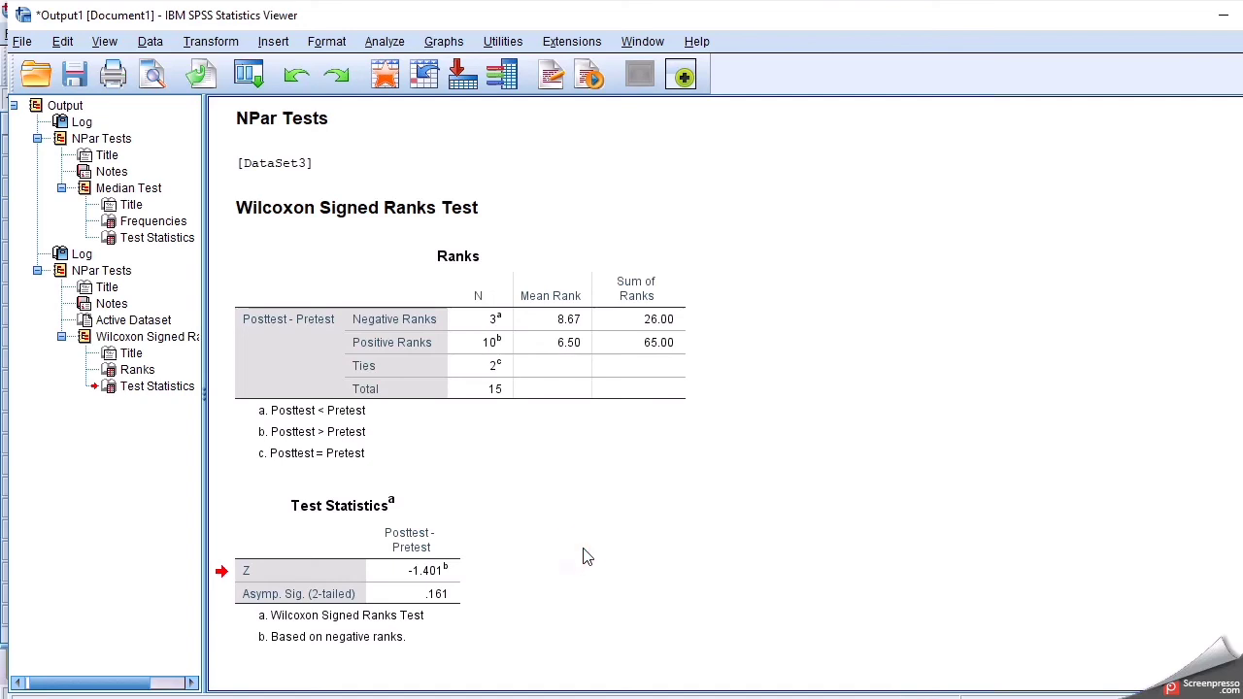